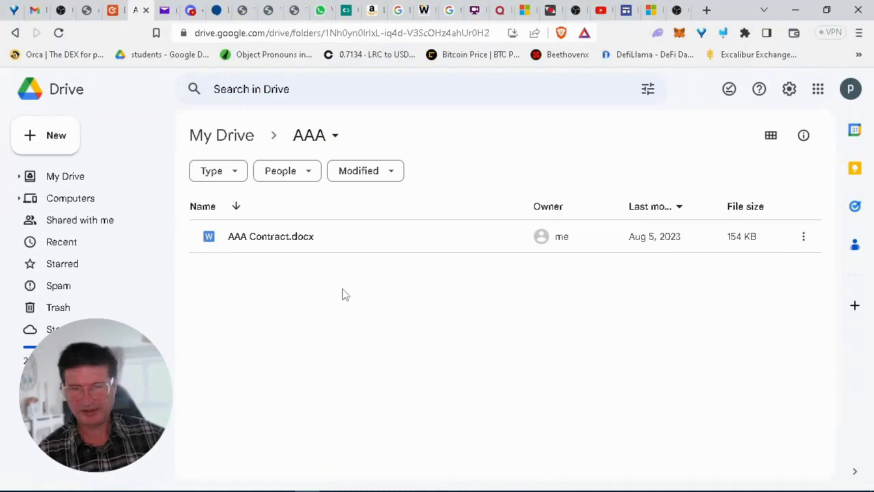
Create a new Google Sheets spreadsheet from the AAA folder's right-click menu.
right_click(342, 290)
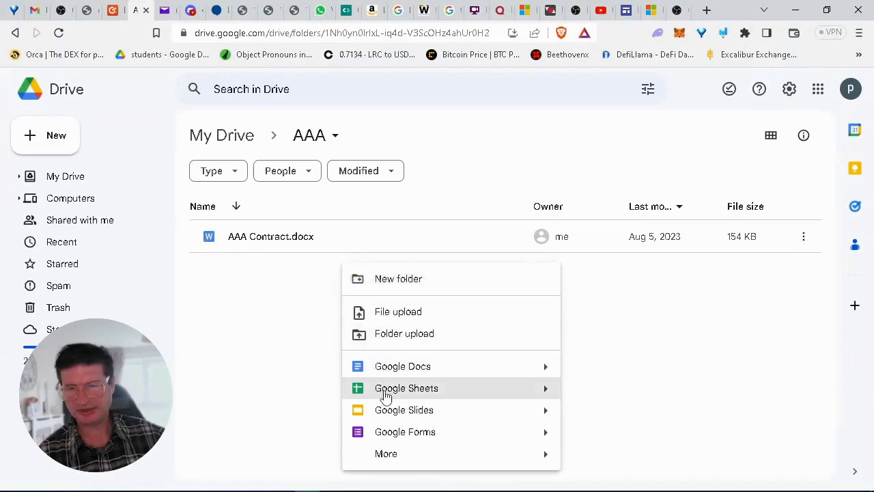
left_click(385, 392)
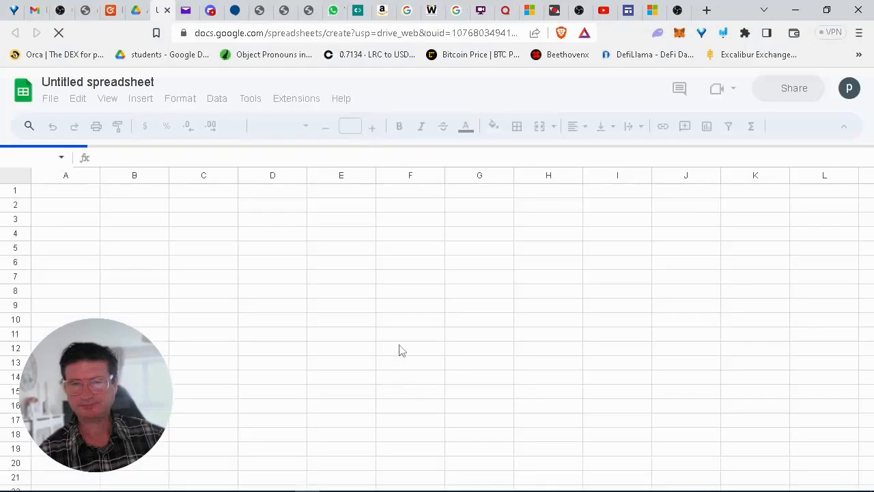
Search the Workspace Marketplace for 'webhooks' and pick the Webhooks for Sheets suggestion.
left_click(300, 100)
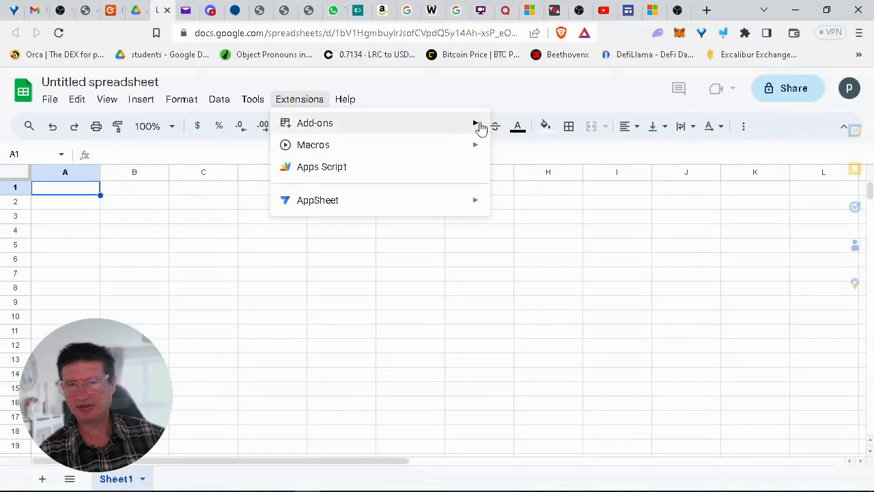
mouse_move(480, 128)
left_click(513, 126)
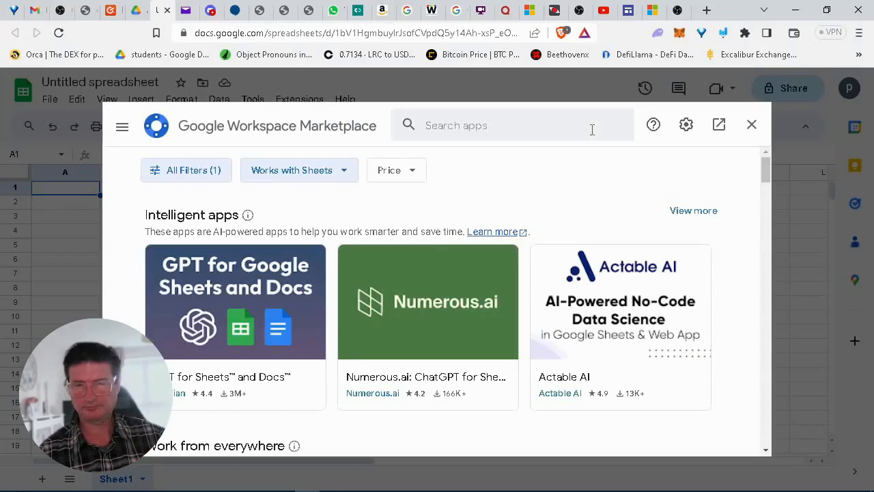
left_click(450, 123)
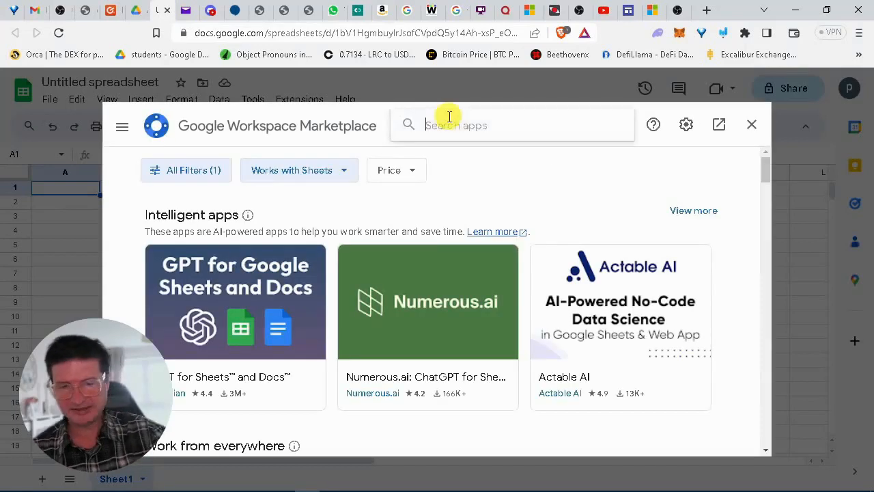
type("webhooks")
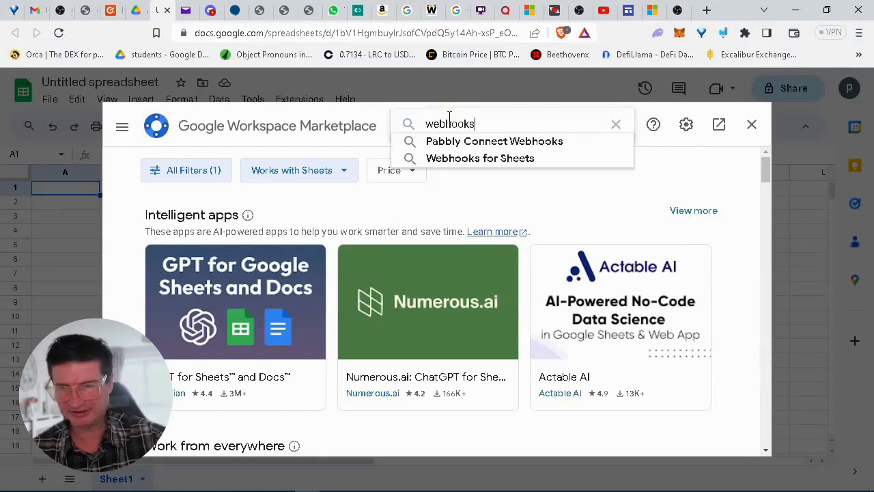
left_click(464, 161)
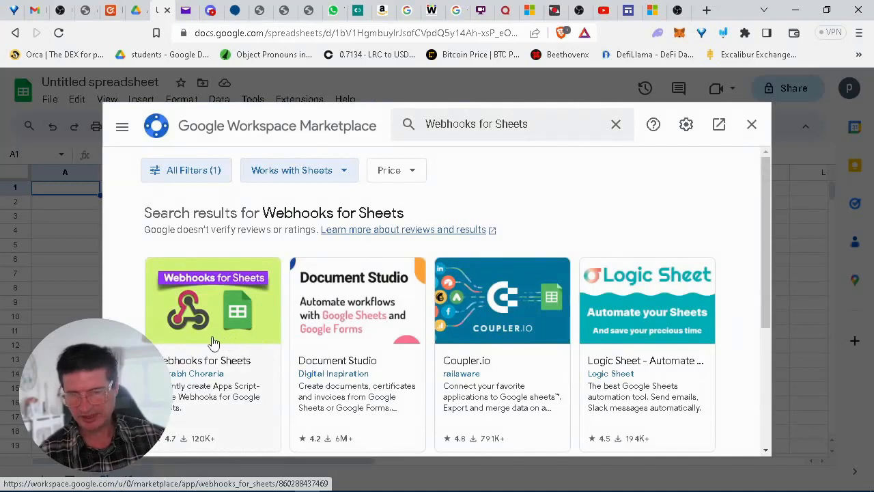
Install Webhooks for Sheets, signing in with the Google account and allowing its permissions.
left_click(213, 341)
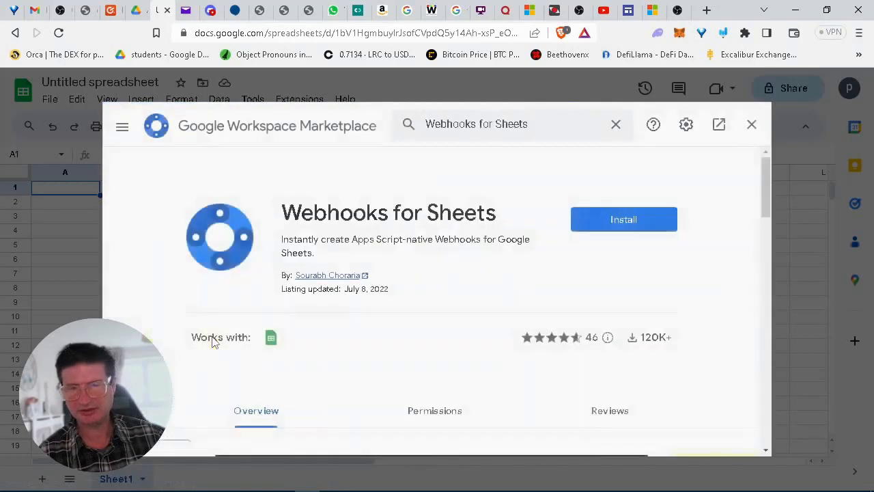
left_click(623, 219)
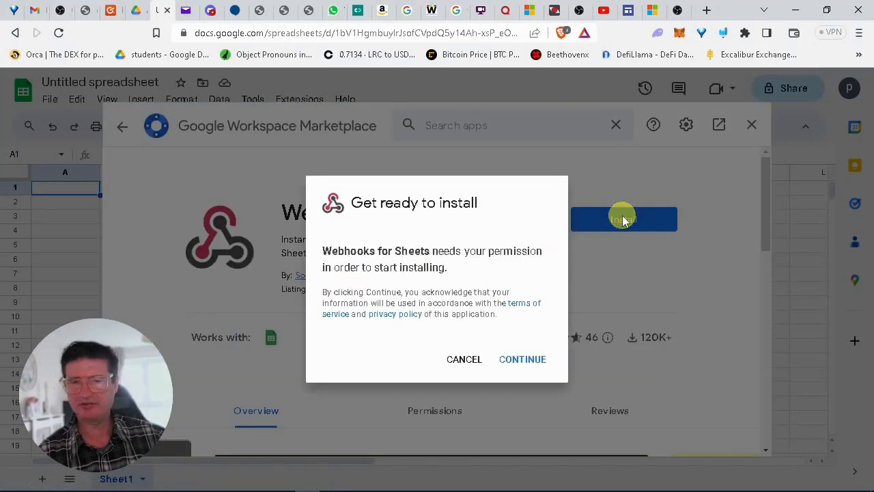
left_click(540, 365)
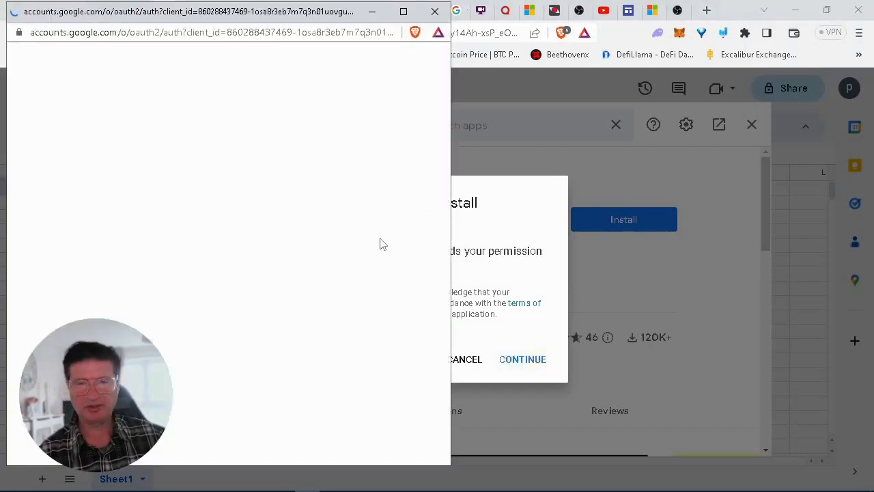
left_click(201, 248)
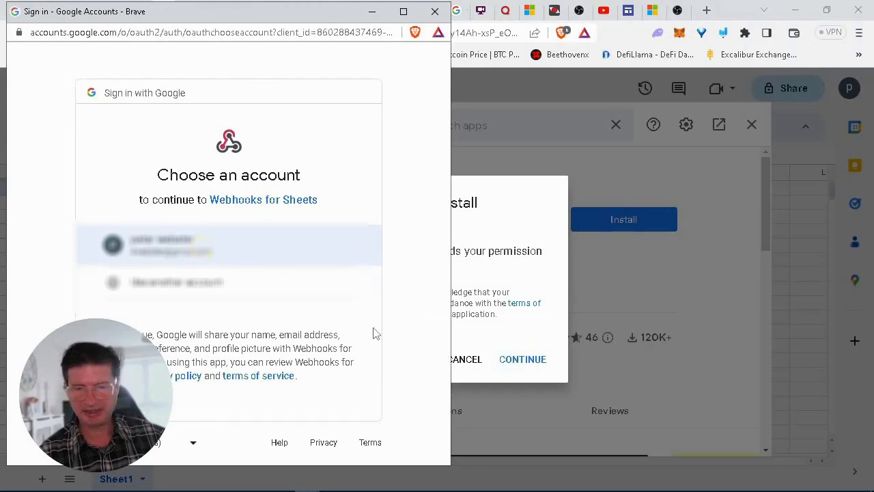
left_click(414, 338)
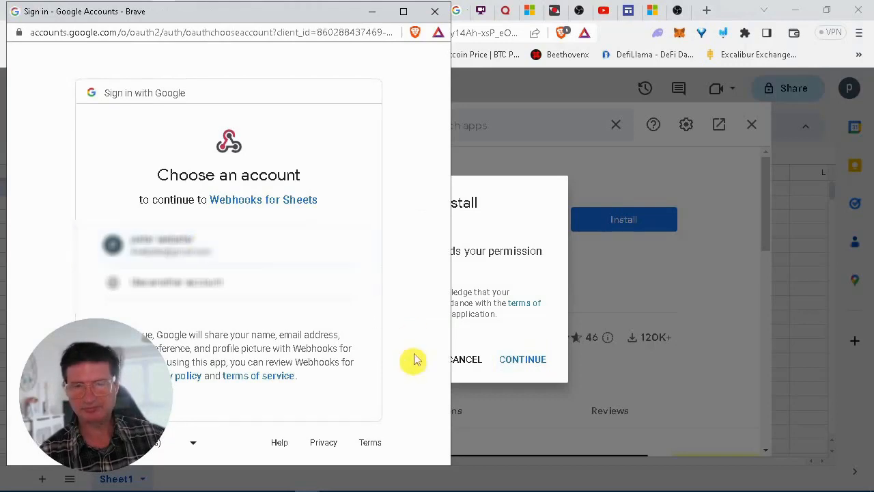
left_click(239, 239)
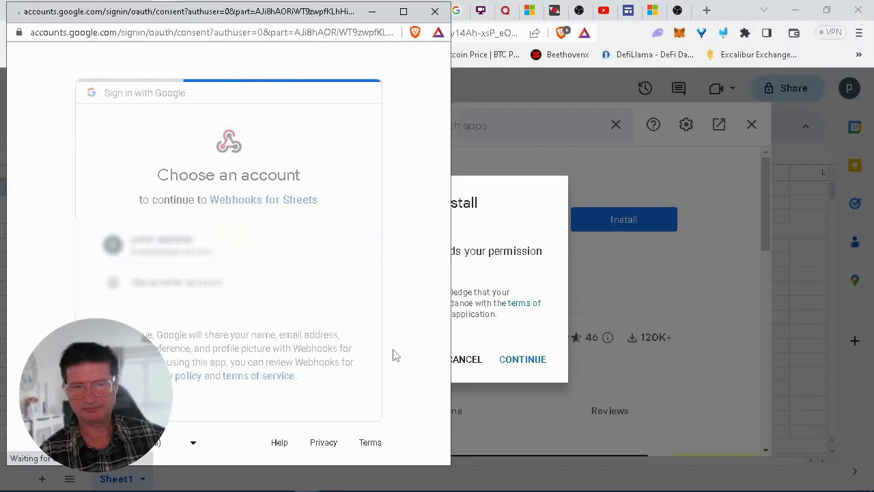
left_click_drag(442, 236, 440, 386)
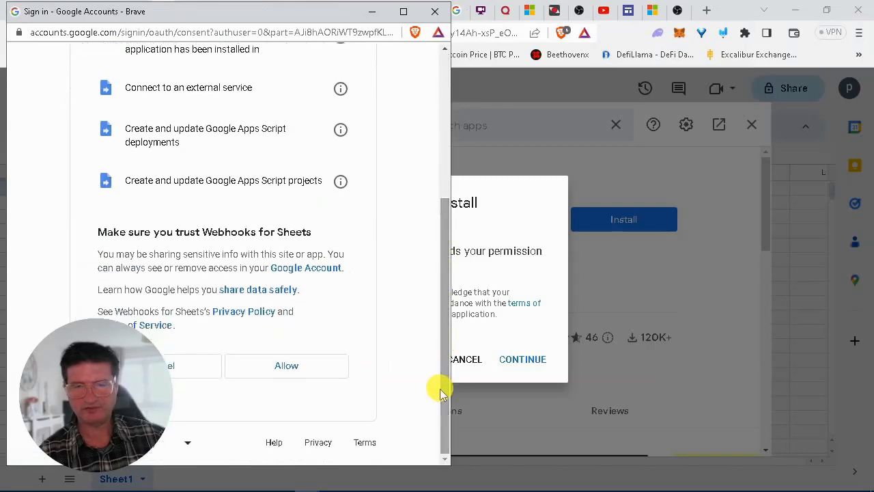
left_click(313, 366)
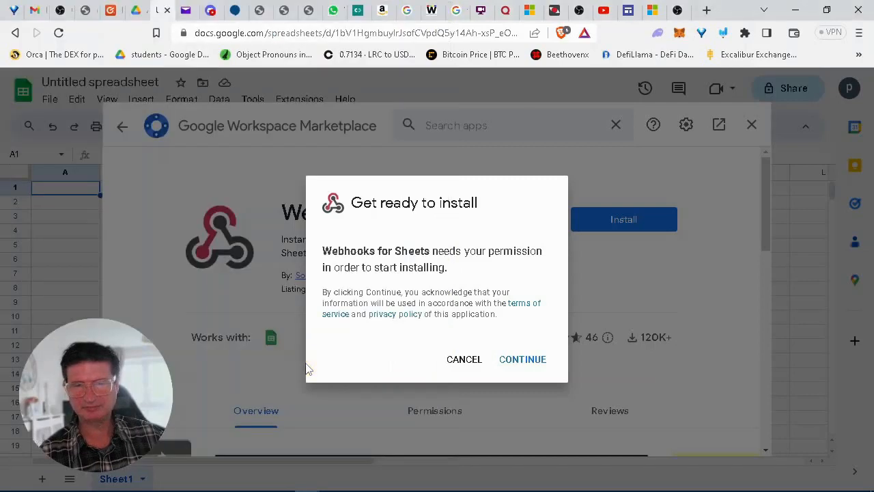
left_click(513, 366)
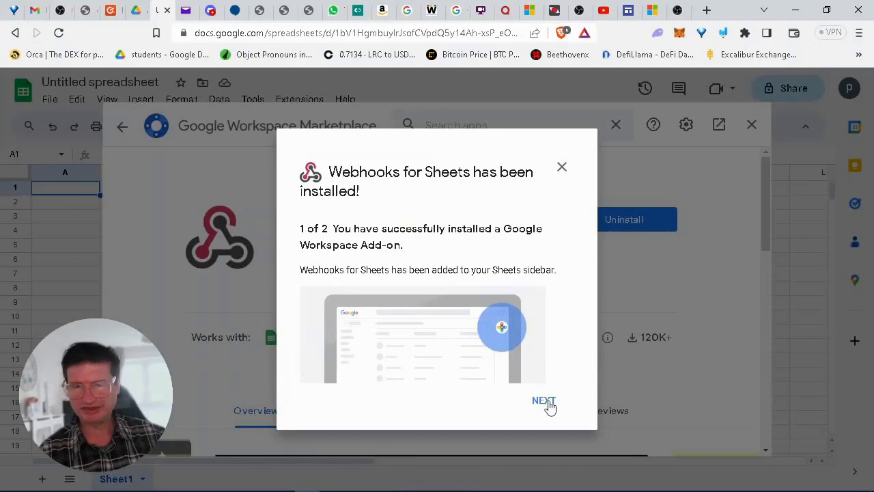
left_click(544, 402)
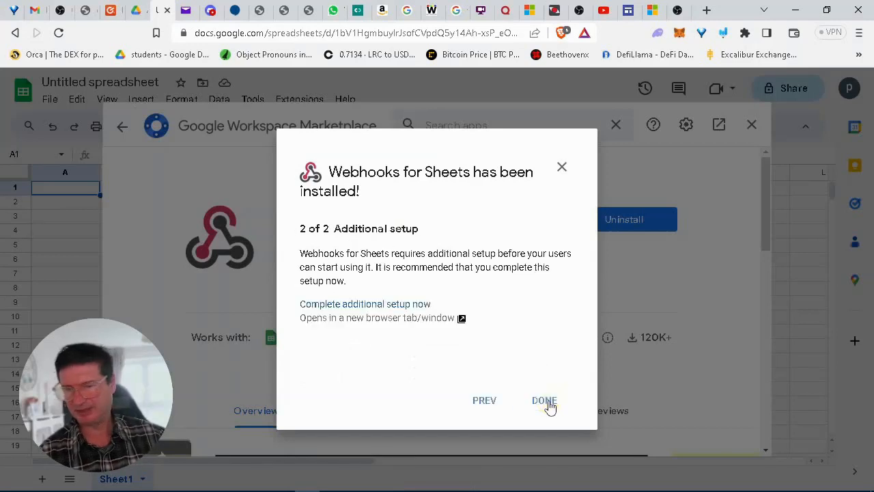
Dismiss the install confirmation, close the Marketplace, and show the add-ons side panel.
left_click(548, 405)
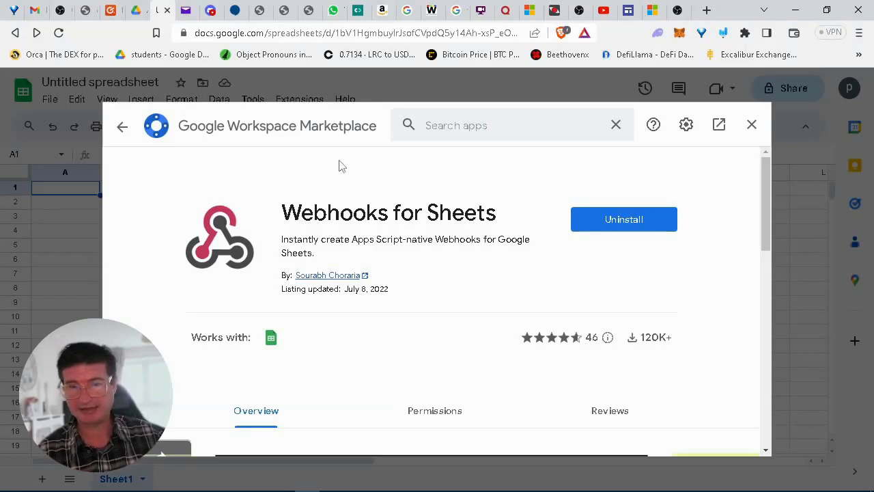
left_click(122, 126)
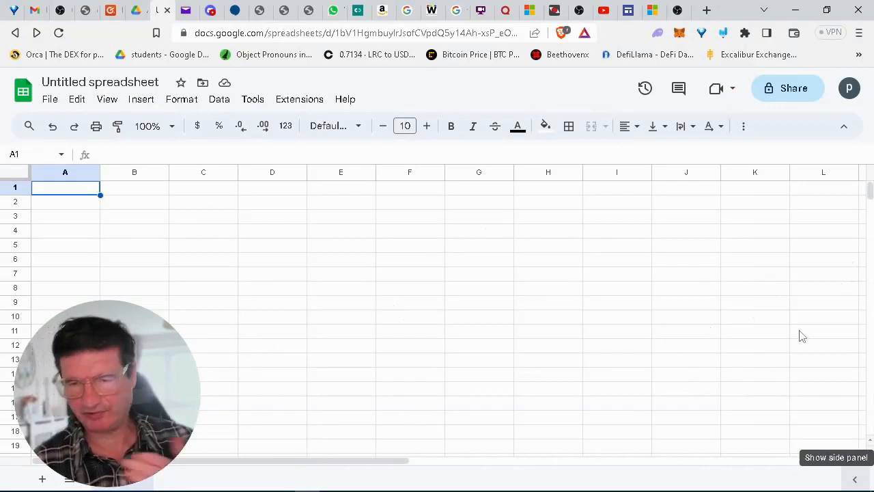
left_click(855, 484)
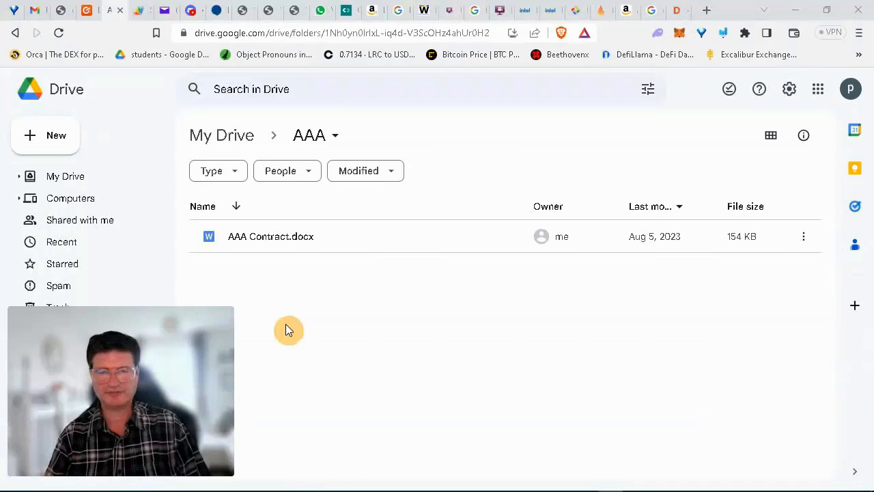
Create a second blank Google Sheets spreadsheet in the AAA folder.
right_click(274, 282)
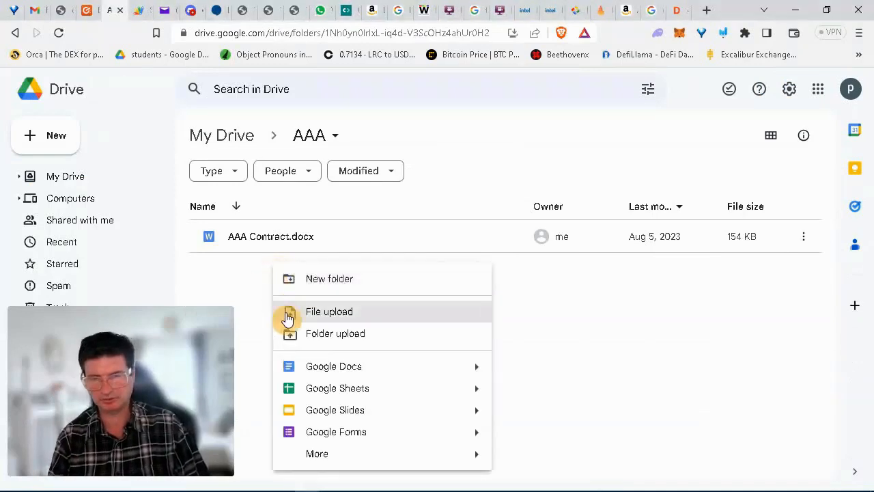
left_click(351, 390)
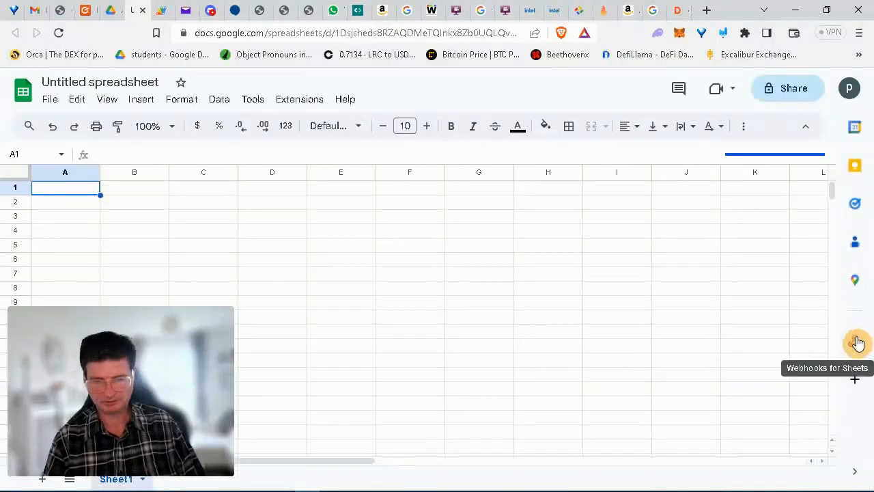
Open the Webhooks for Sheets panel and enable the Apps Script API for step 2.
left_click(856, 343)
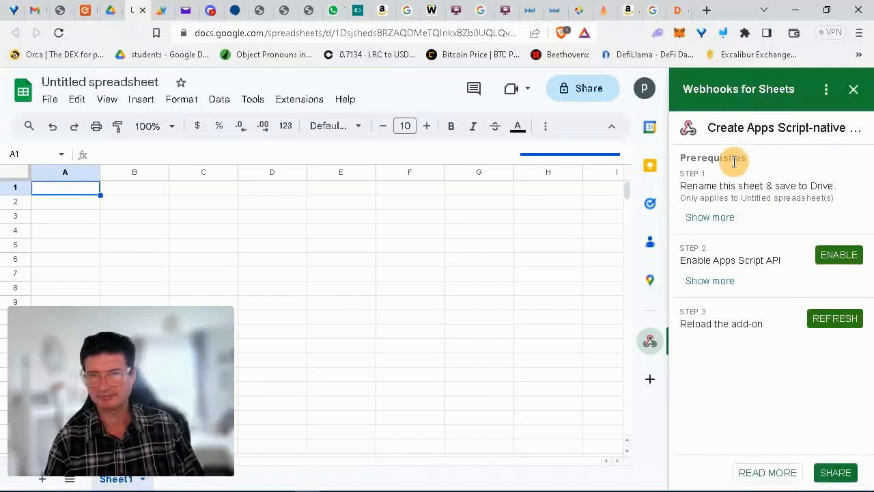
left_click(829, 262)
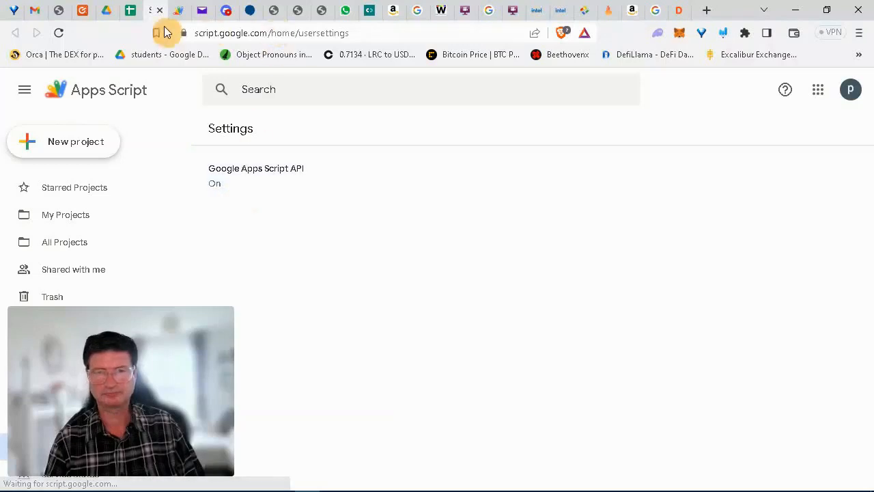
left_click(131, 10)
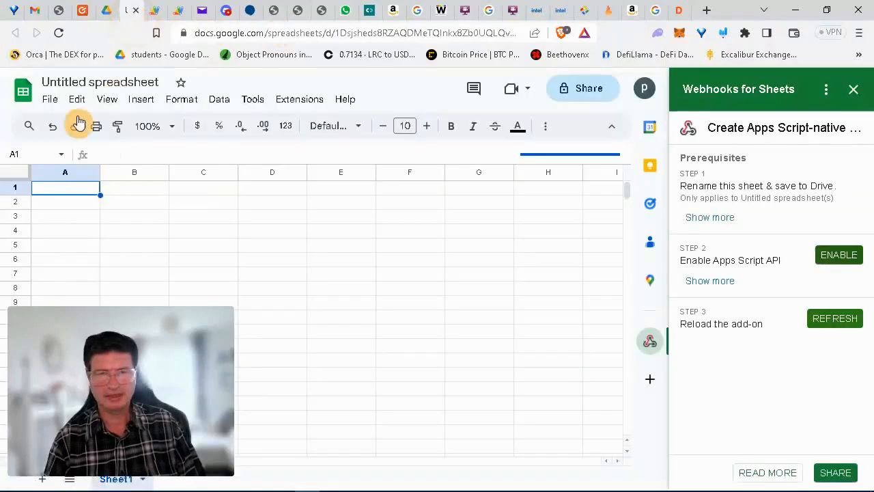
Rename the spreadsheet to 'lead-gen-sheet' from the File menu.
left_click(50, 100)
mouse_move(208, 222)
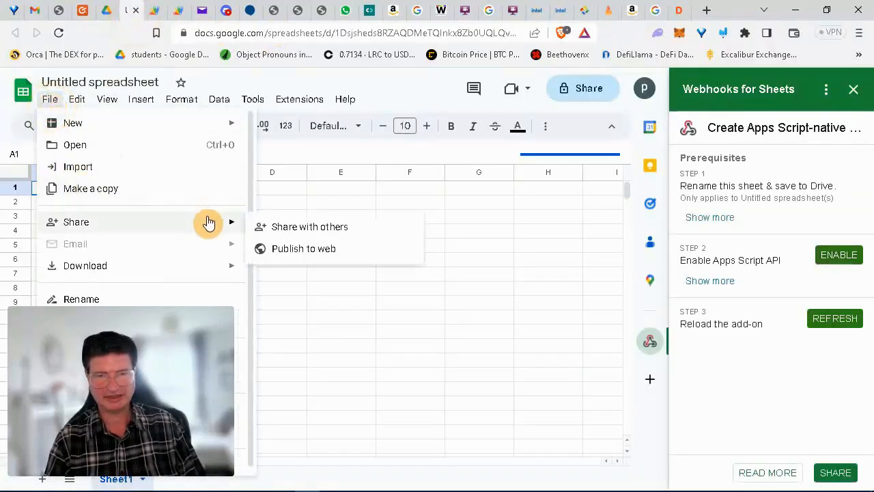
left_click_drag(250, 202, 250, 230)
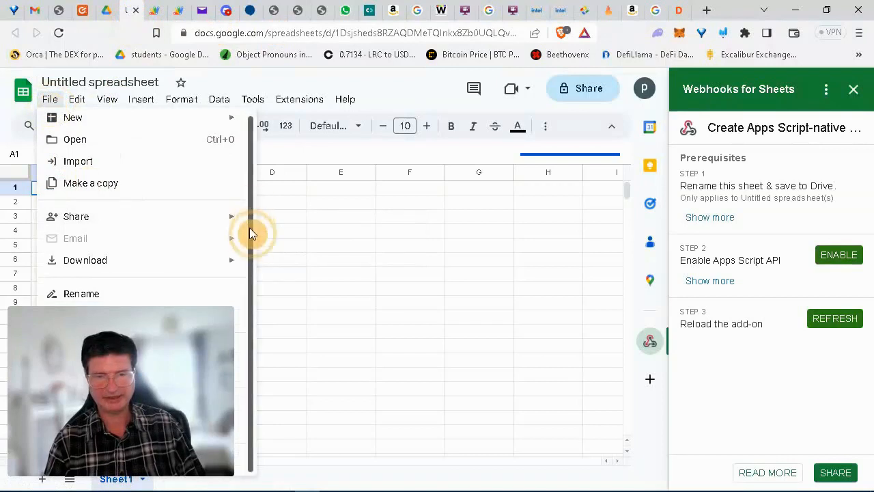
left_click(82, 295)
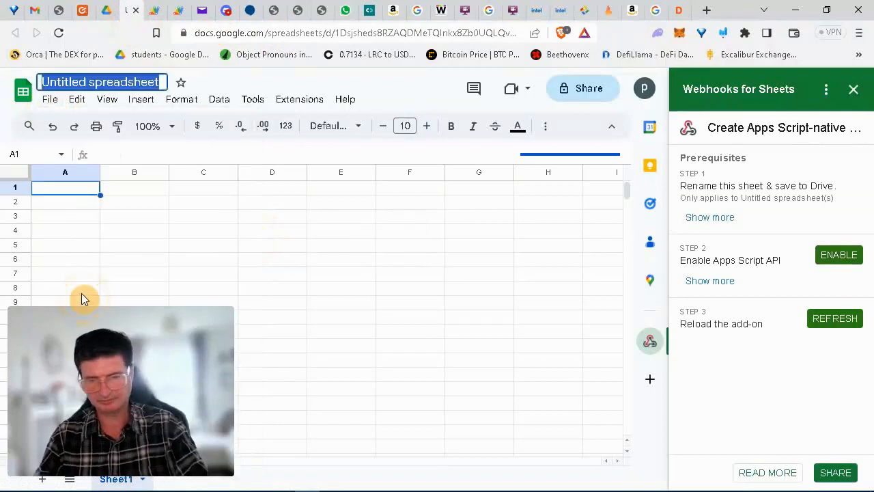
type("d")
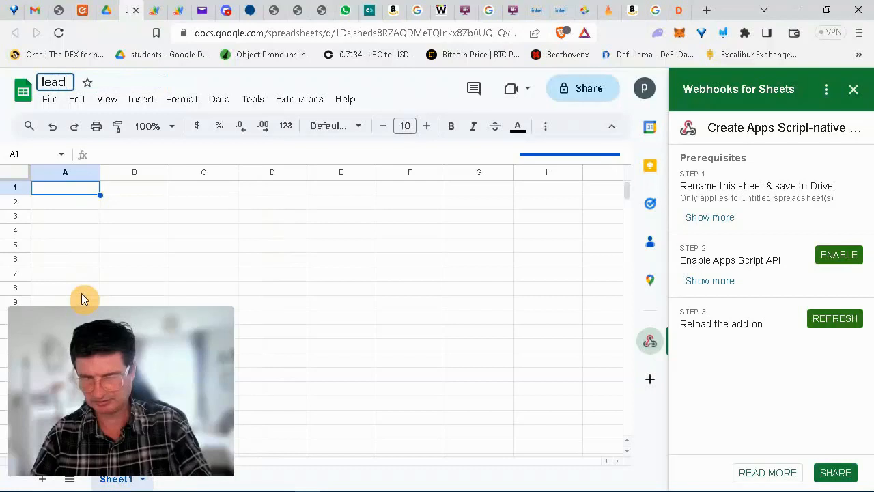
type("-gen-sheet")
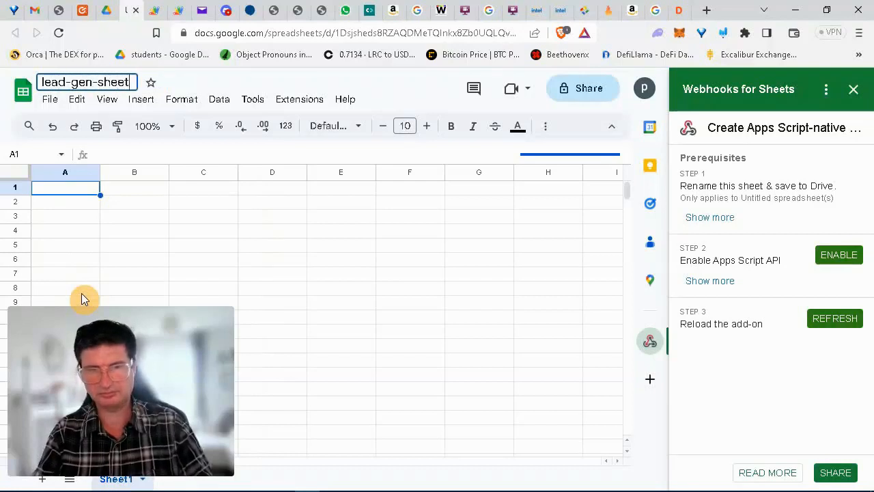
key("Return")
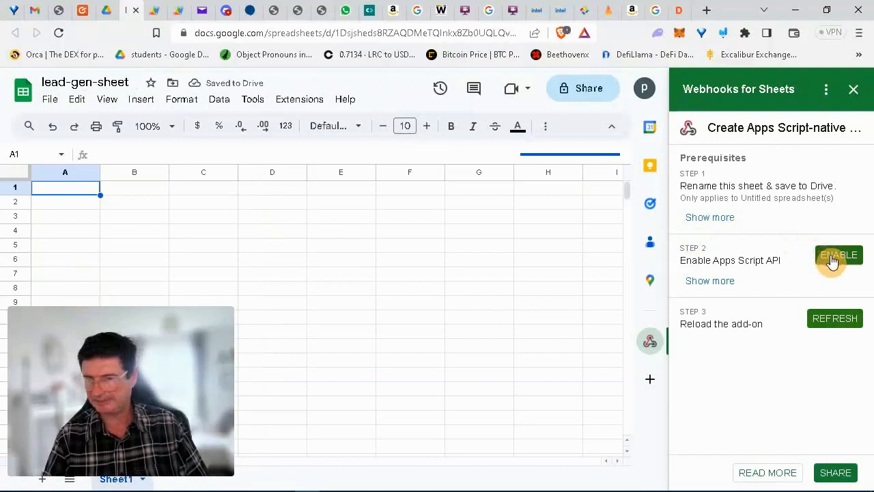
Refresh the add-on, create the webhook for Sheet1, and reload the page.
left_click(832, 321)
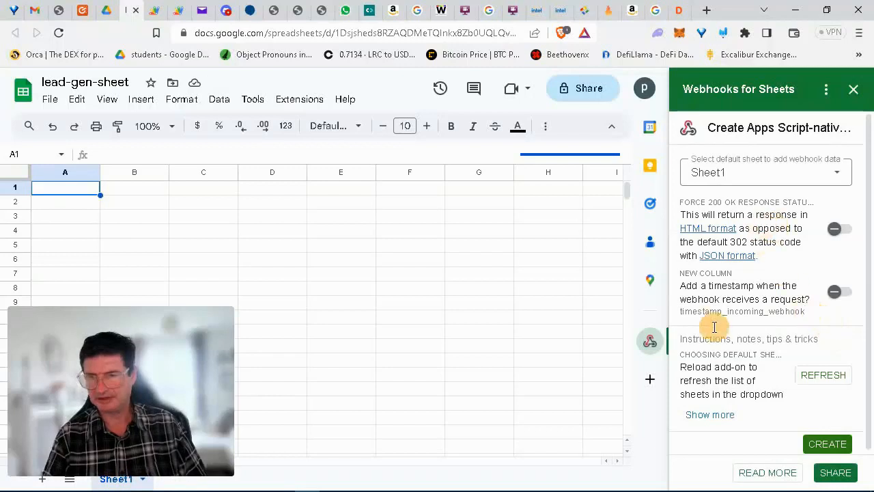
left_click(839, 445)
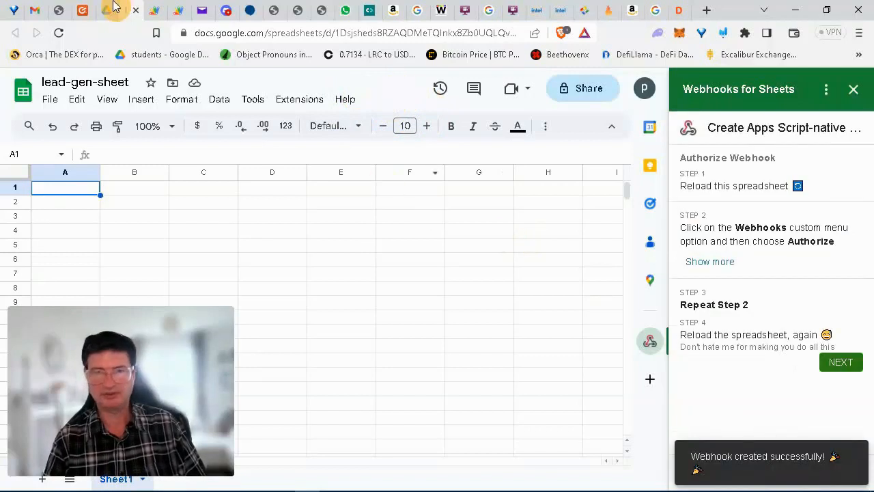
left_click(59, 34)
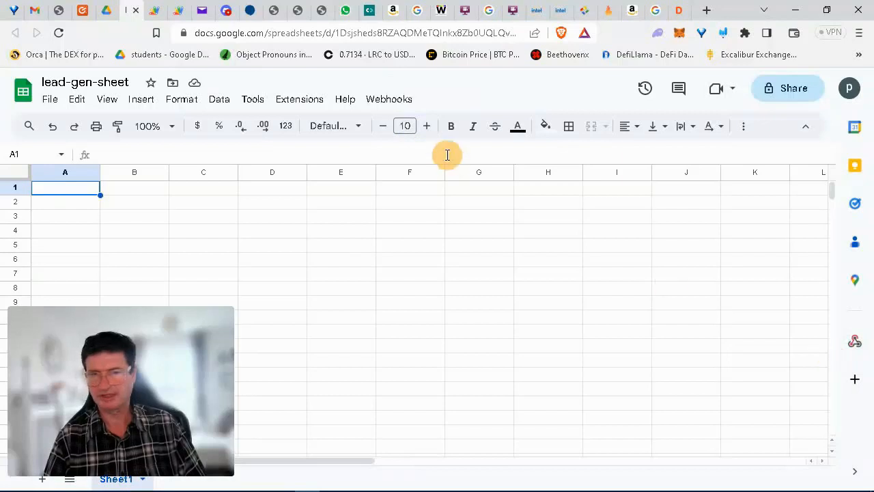
Authorize the webhook script via Webhooks > Authorize with the Google account, allowing access.
left_click(392, 102)
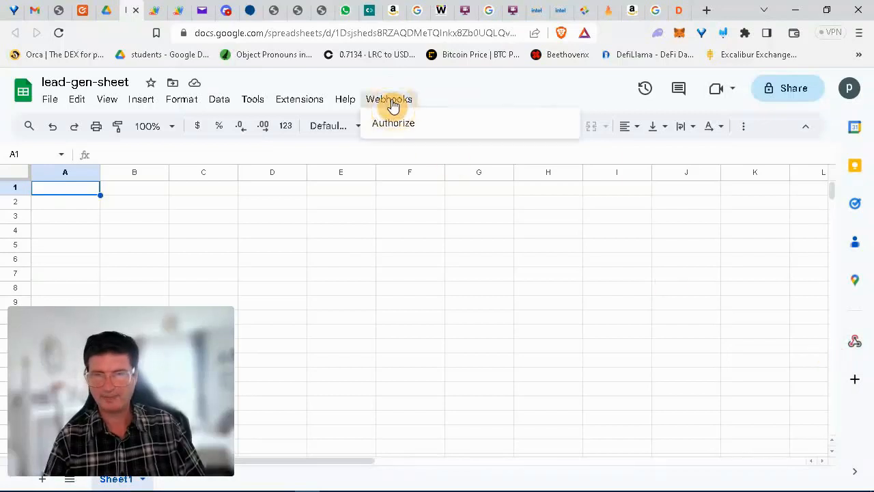
left_click(393, 130)
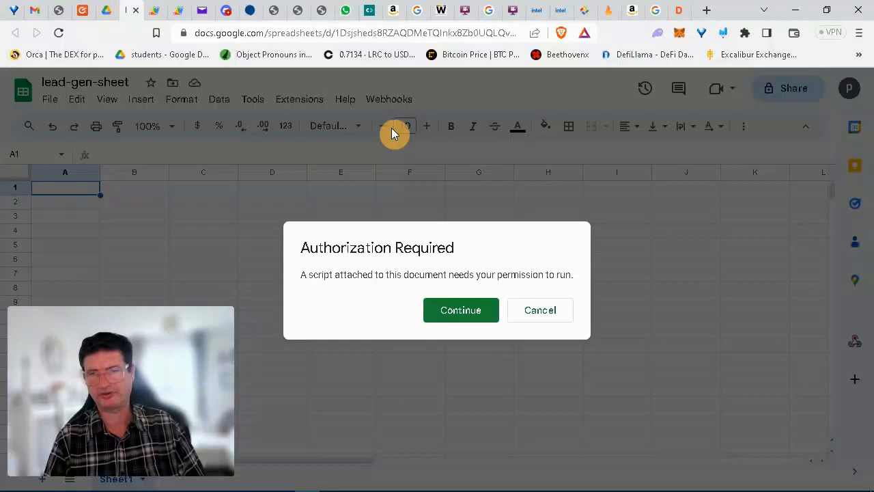
left_click(455, 311)
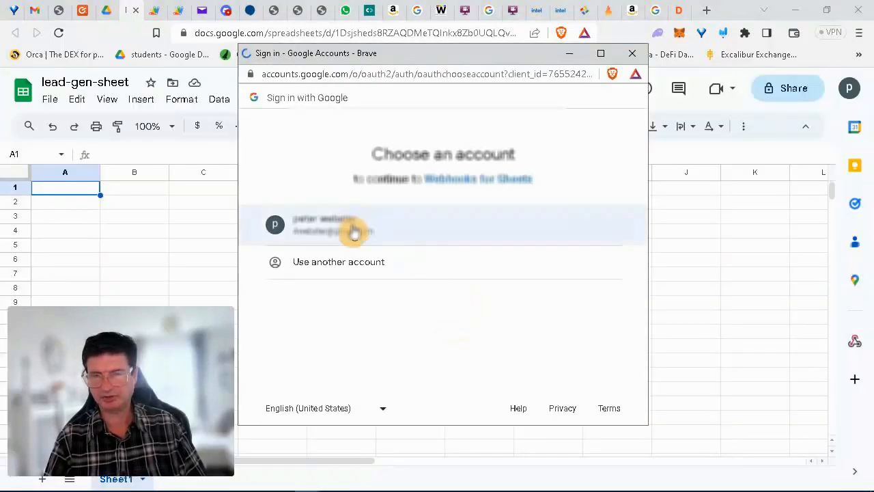
left_click(351, 229)
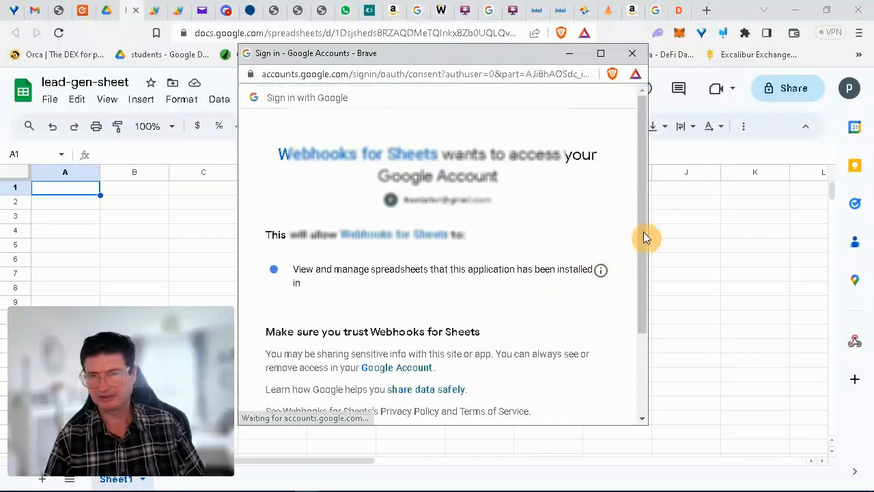
left_click_drag(643, 232, 605, 337)
left_click(559, 335)
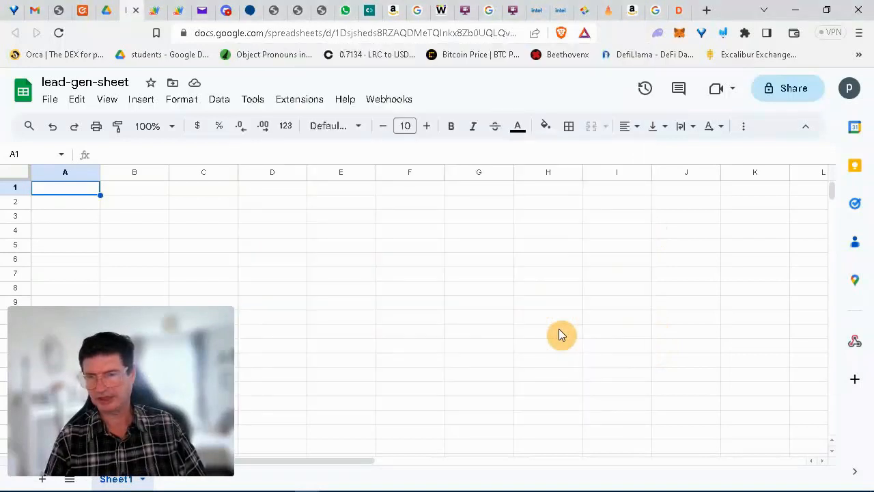
Reopen the Webhooks for Sheets panel, finish authorization, and select the generated webhook URL.
left_click(854, 348)
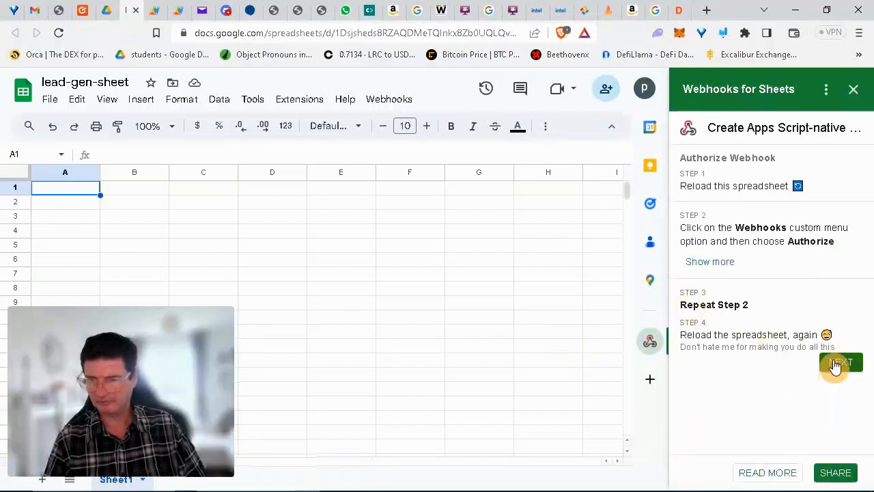
left_click(835, 366)
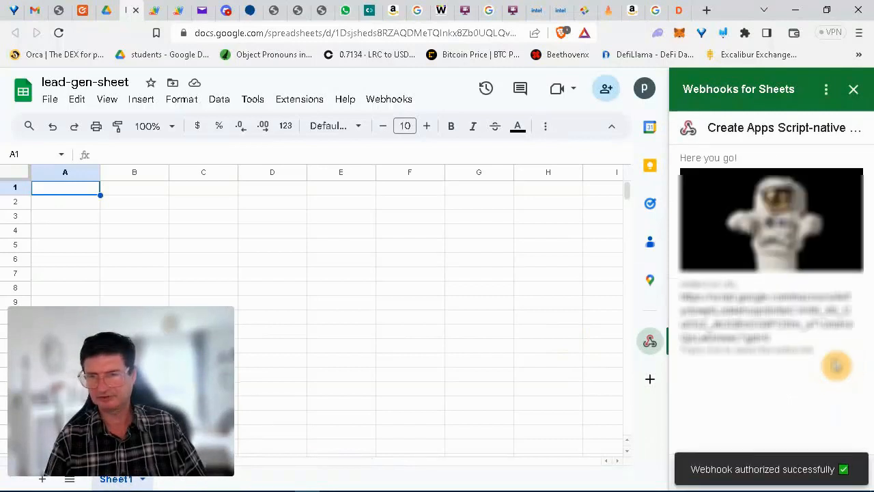
left_click_drag(789, 346, 680, 301)
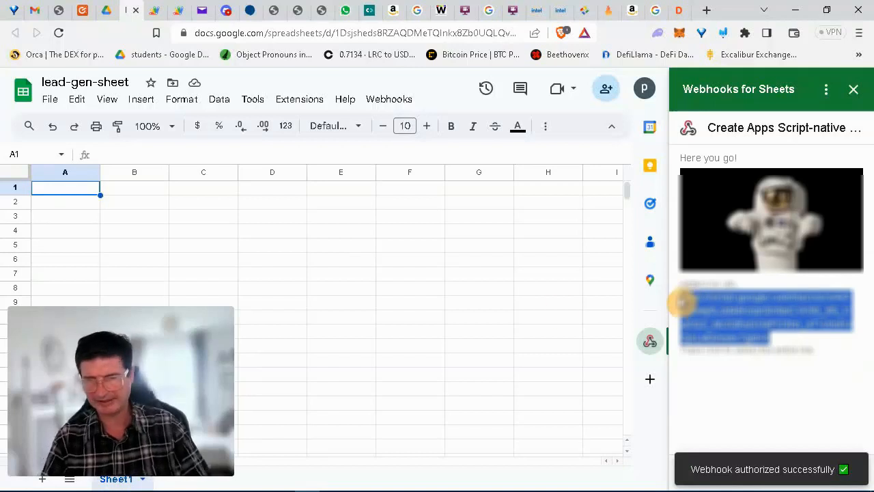
Paste the copied script.google.com webhook URL into a new untitled Notepad note.
left_click(233, 482)
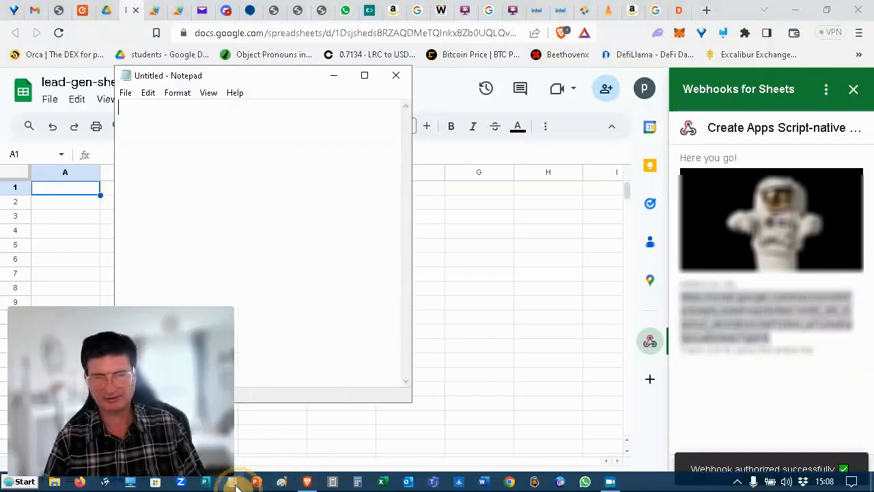
key("ctrl+v")
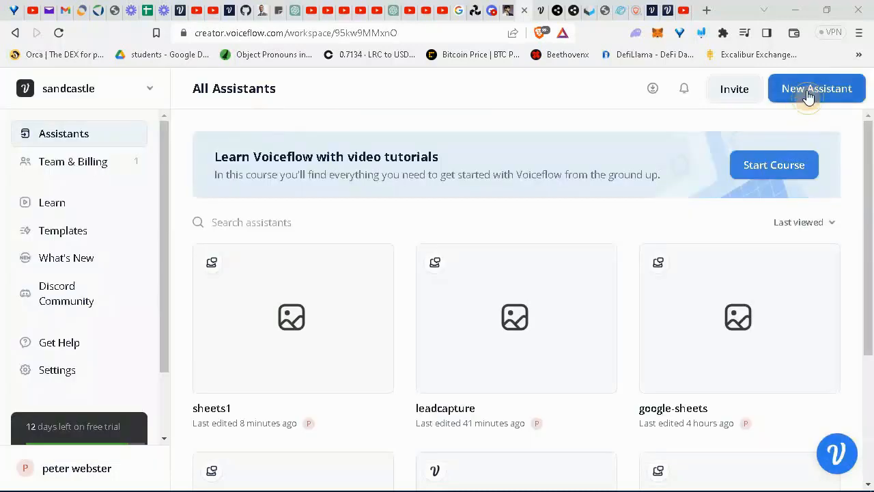
Start a new Build AI Assistant named sheet2.
left_click(807, 97)
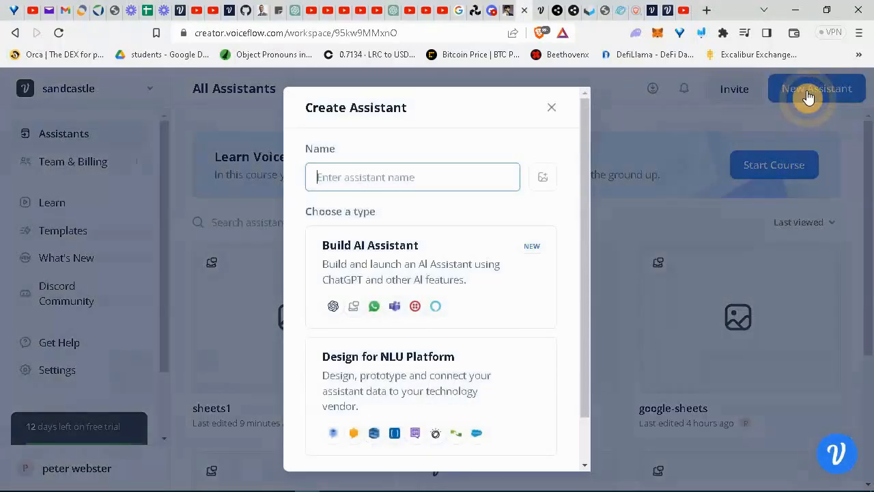
type("sheet2")
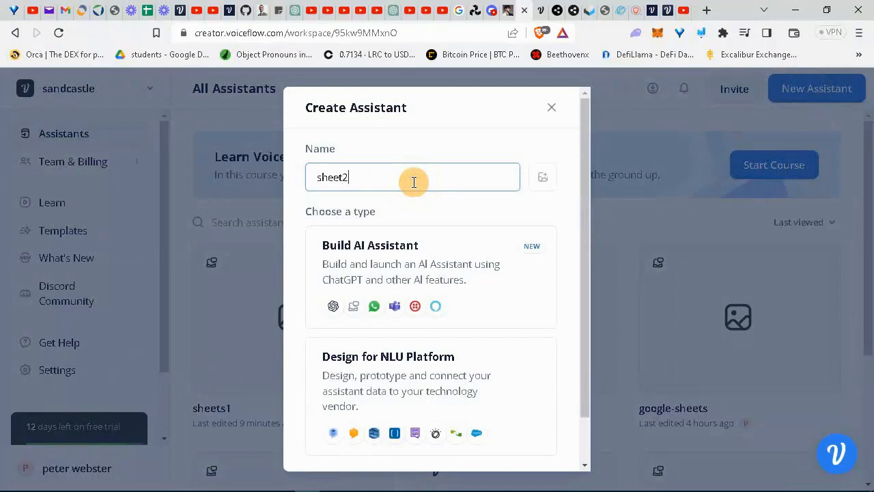
left_click(401, 252)
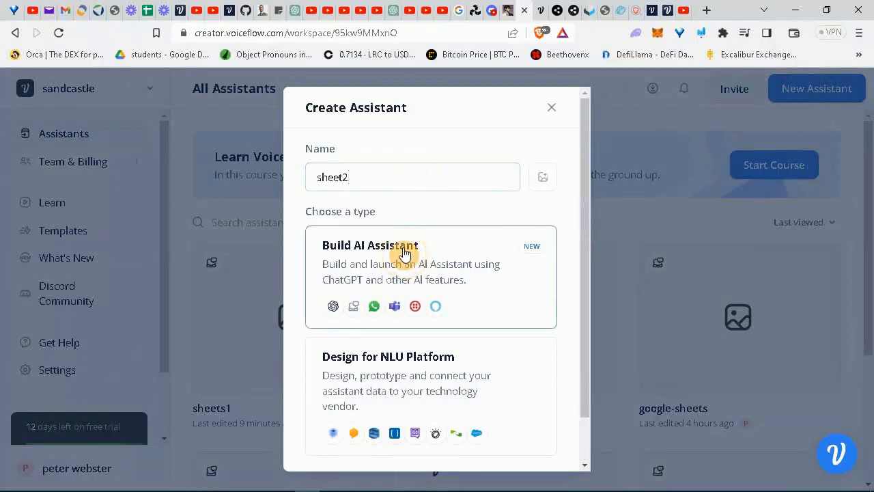
scroll(581, 287, "down", 2)
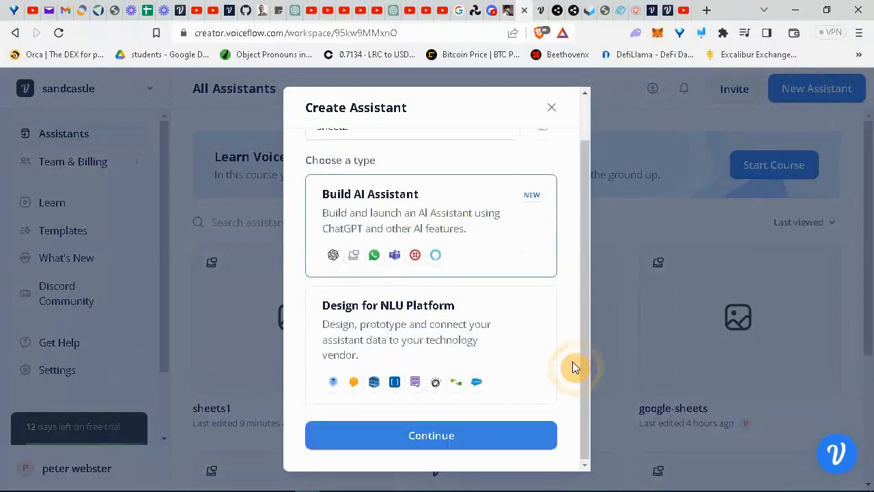
left_click(454, 434)
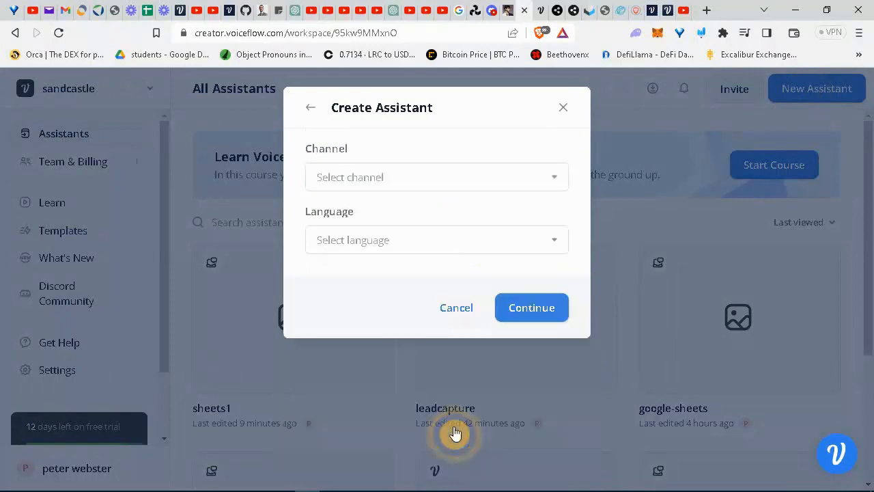
Choose the Web Chat channel and English (en-US), then create the assistant.
left_click(557, 179)
left_click(383, 244)
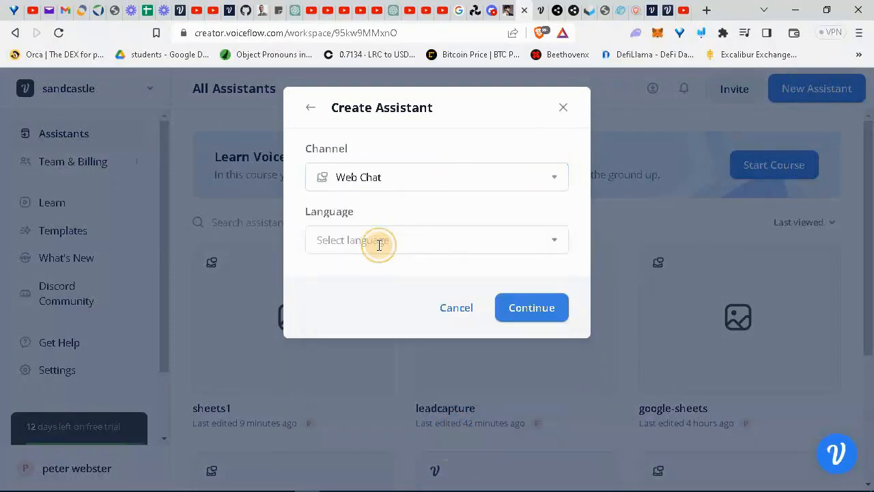
left_click(556, 247)
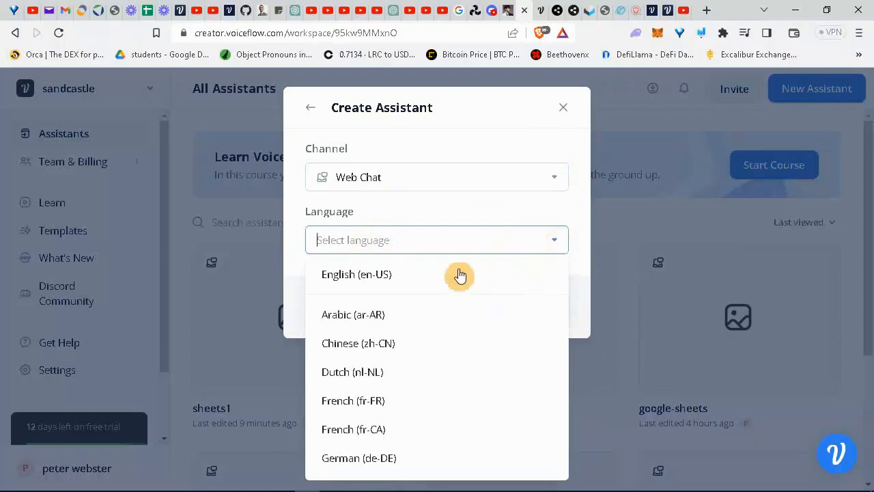
left_click(403, 282)
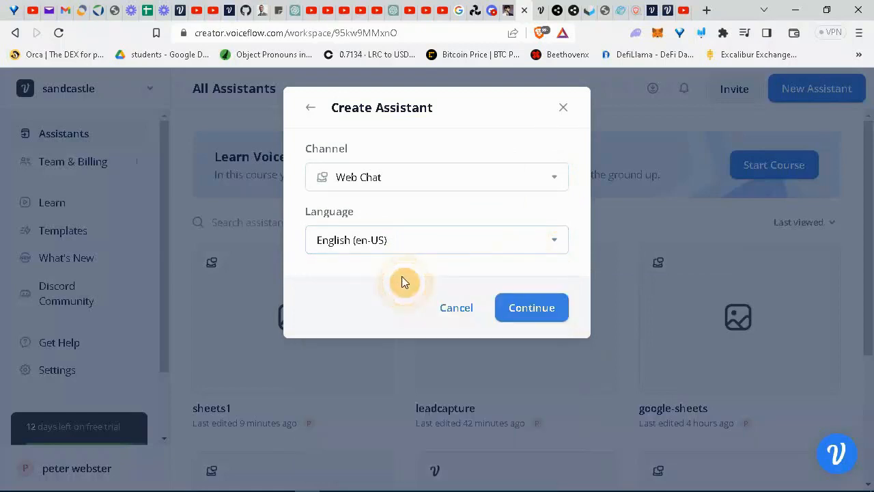
left_click(545, 318)
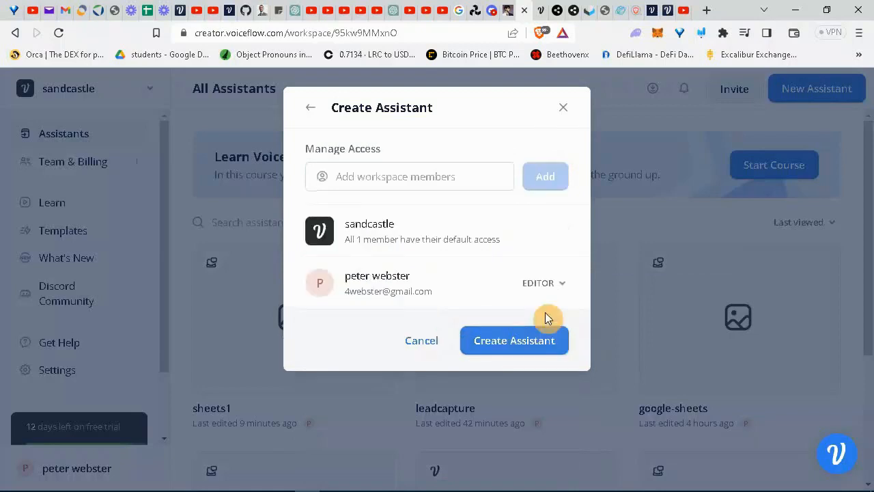
left_click(515, 341)
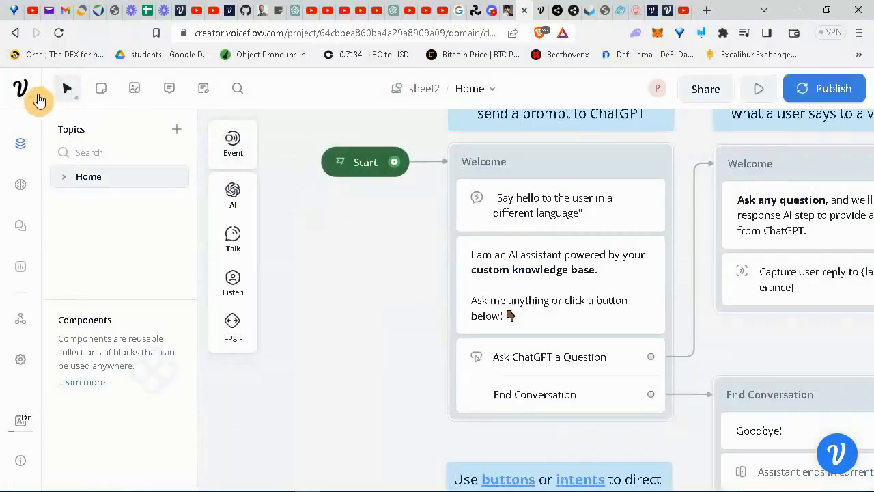
Delete the template flow blocks from the Home canvas, keeping the Start block.
left_click(73, 96)
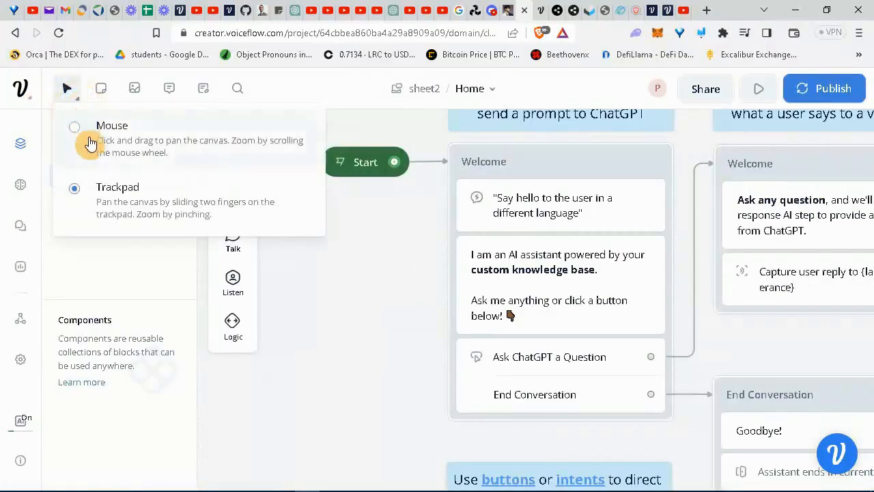
left_click(127, 194)
left_click_drag(358, 240, 261, 300)
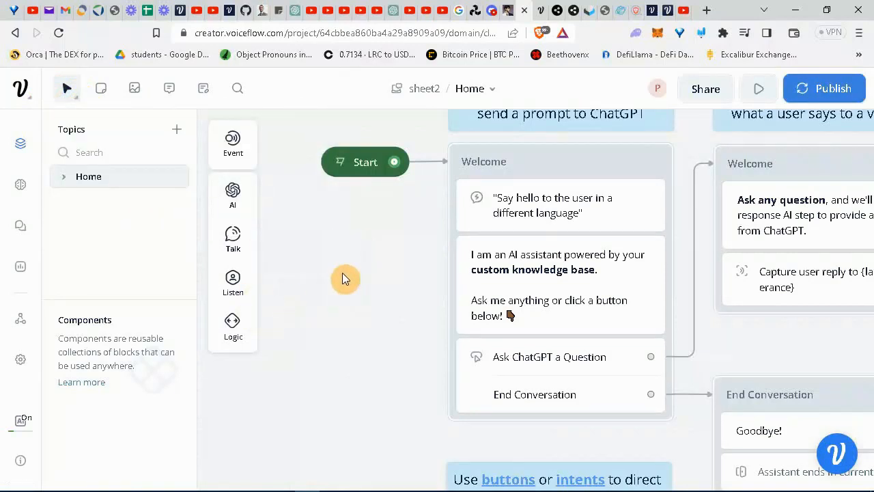
scroll(343, 276, "down", 5)
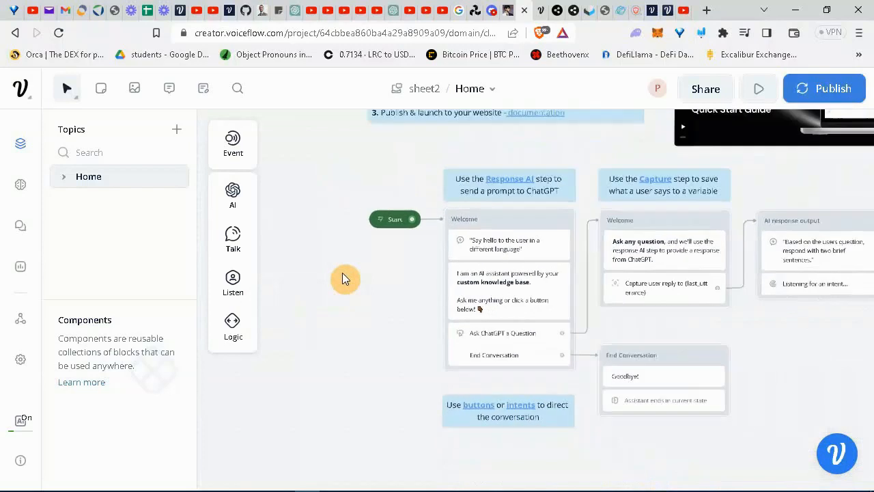
left_click_drag(747, 392, 451, 243)
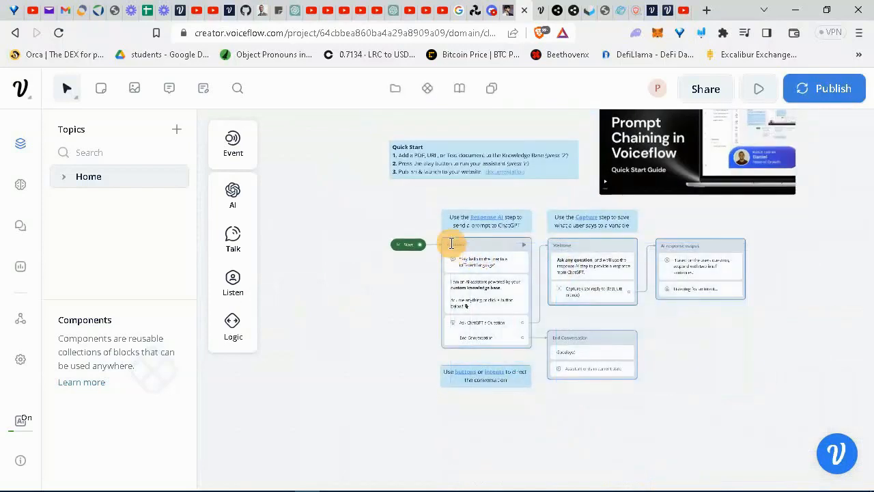
key("Delete")
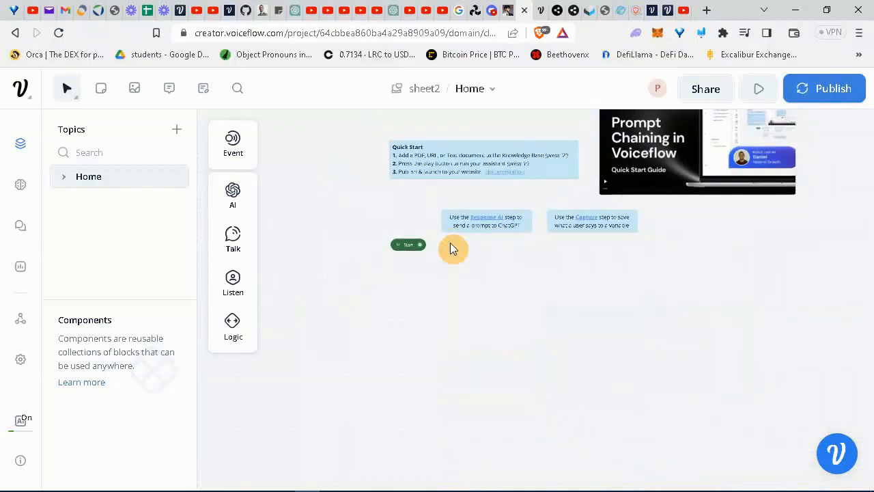
Switch canvas navigation to mouse mode.
left_click(77, 100)
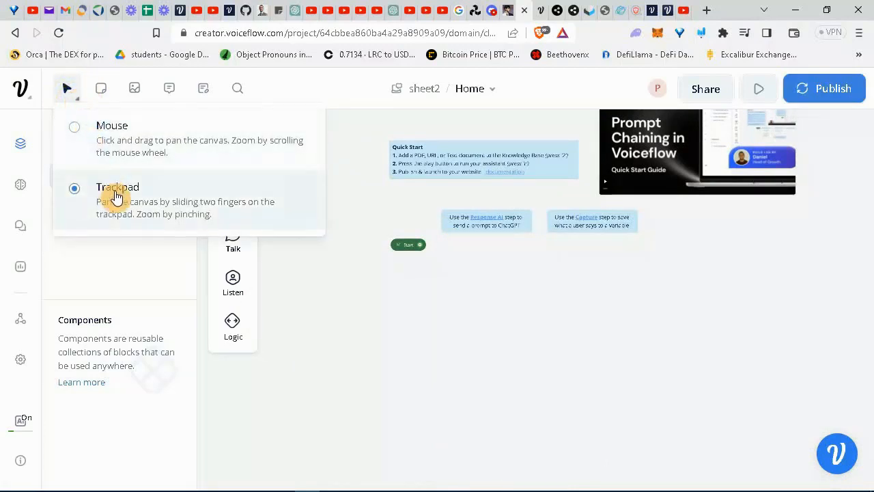
left_click(130, 135)
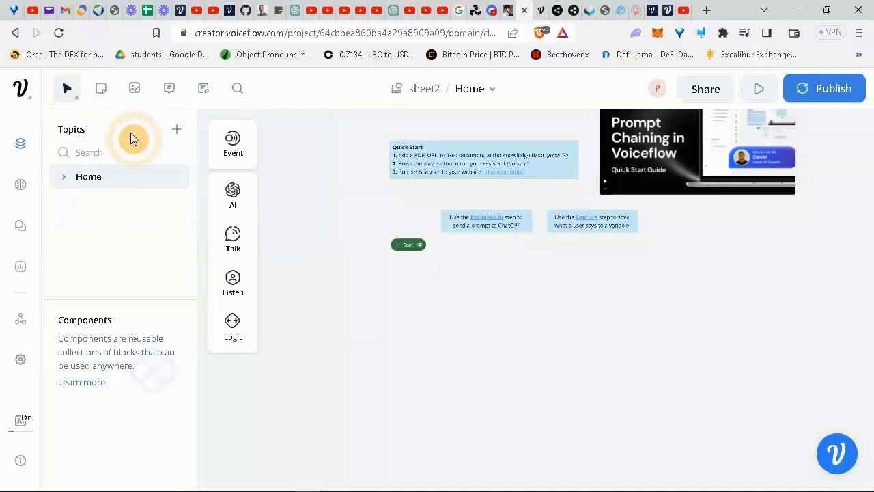
left_click(451, 299)
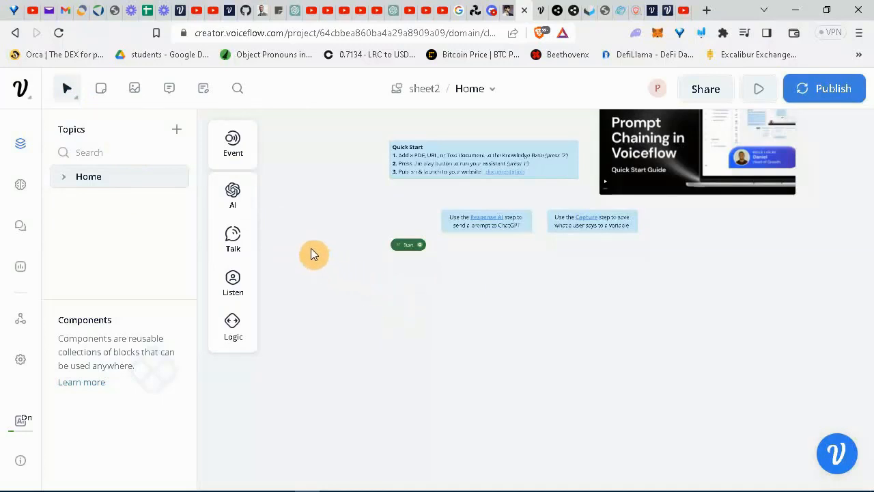
Drop a Text step onto the canvas as New Block 1 reading 'what is your name'.
mouse_move(244, 235)
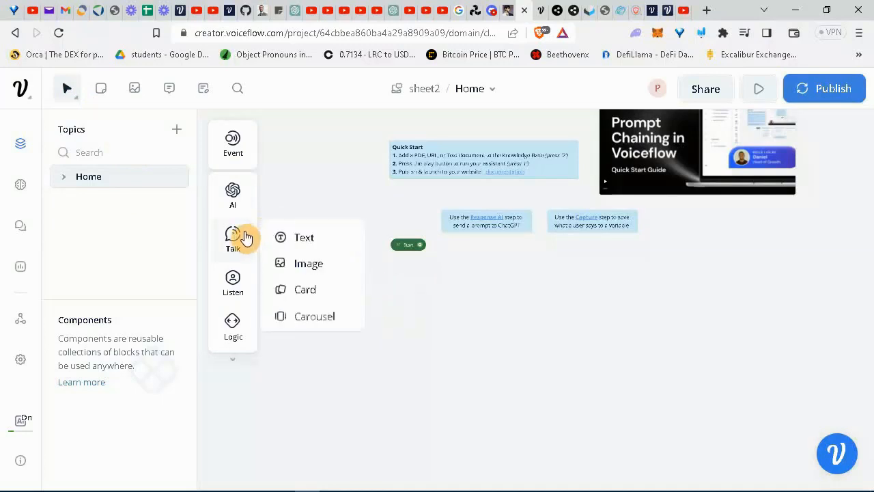
left_click(283, 237)
left_click(330, 266)
mouse_move(225, 252)
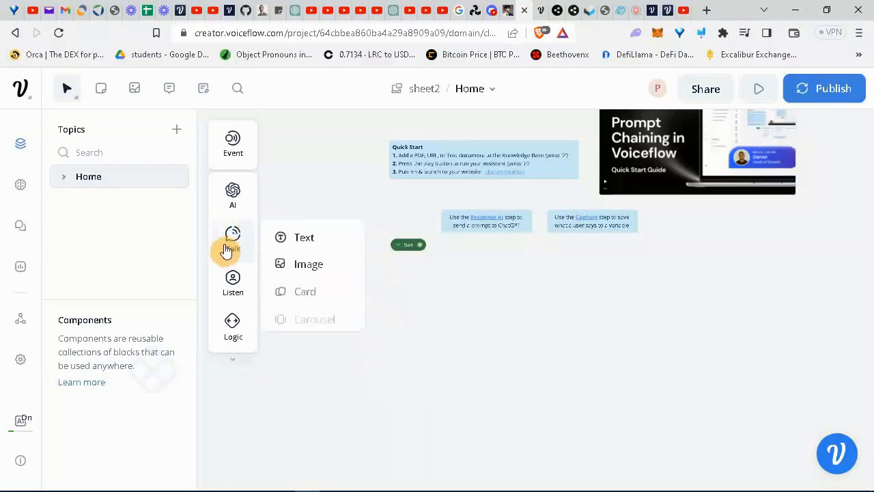
left_click_drag(280, 237, 471, 283)
left_click(652, 199)
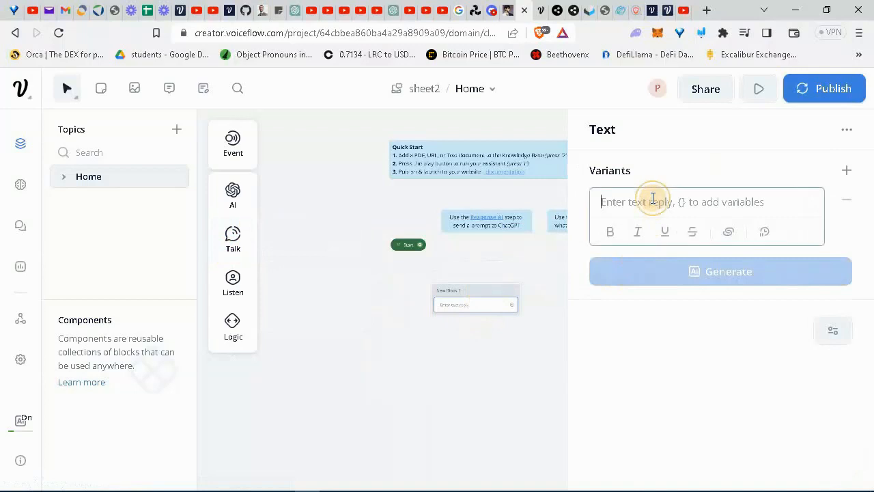
type("wh")
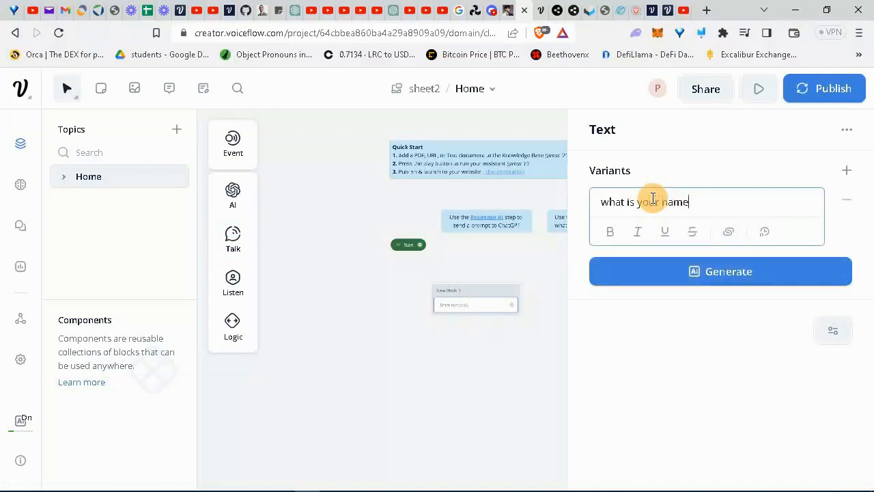
type("at is your name")
left_click(493, 374)
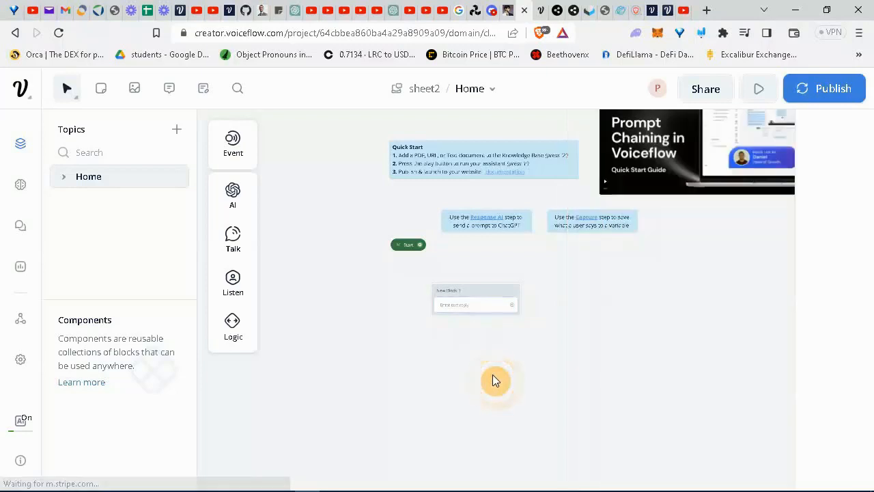
scroll(508, 374, "up", 4)
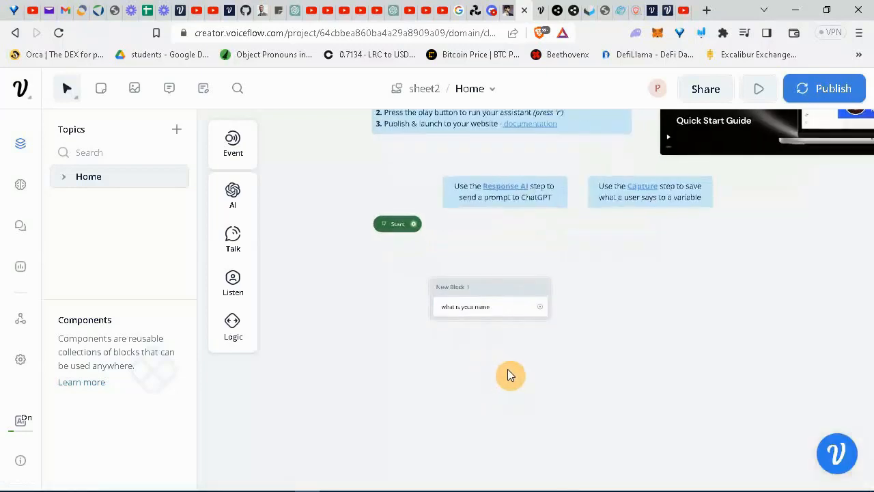
Add a Capture step to New Block 1 with a Set variable action on a new 'name' variable.
mouse_move(244, 278)
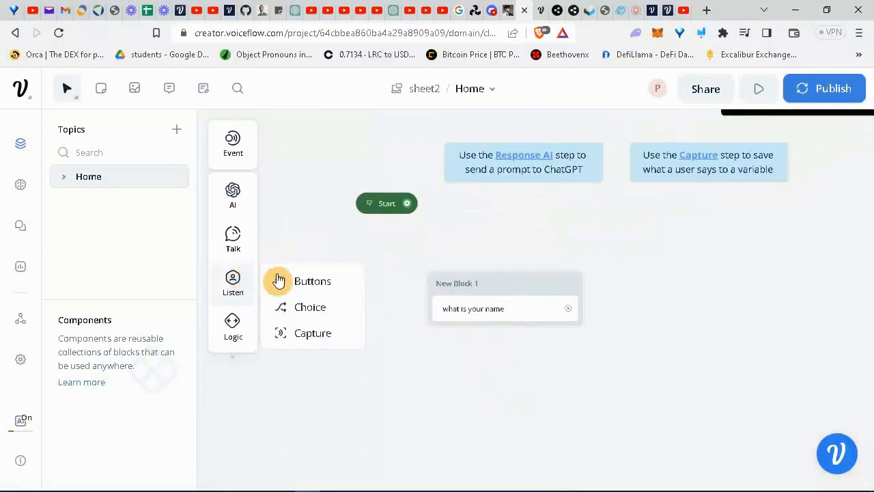
left_click_drag(312, 336, 497, 344)
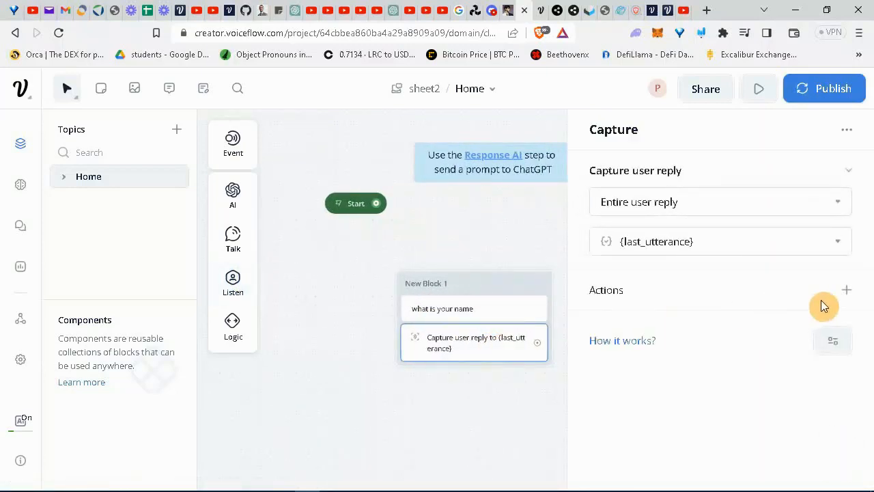
left_click(858, 297)
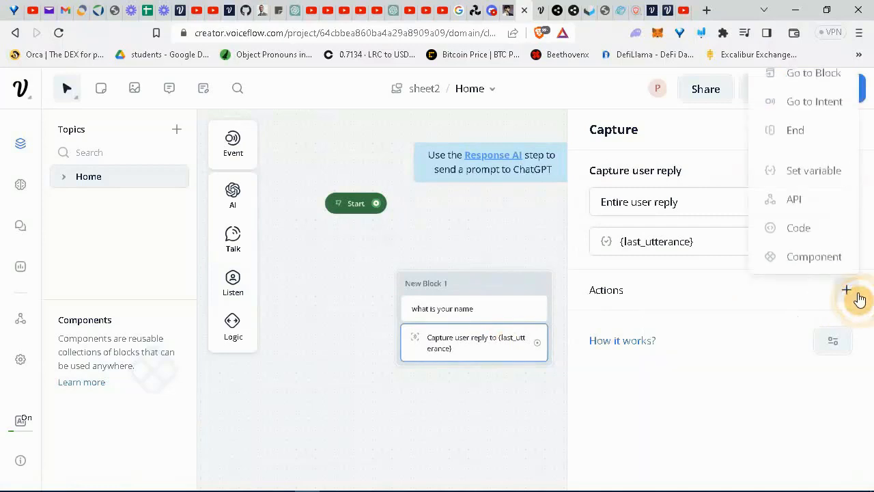
left_click(822, 170)
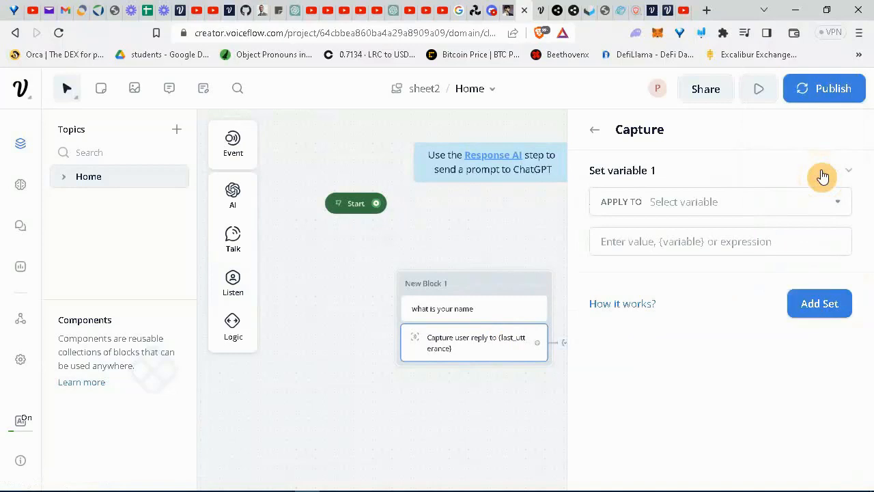
left_click(761, 202)
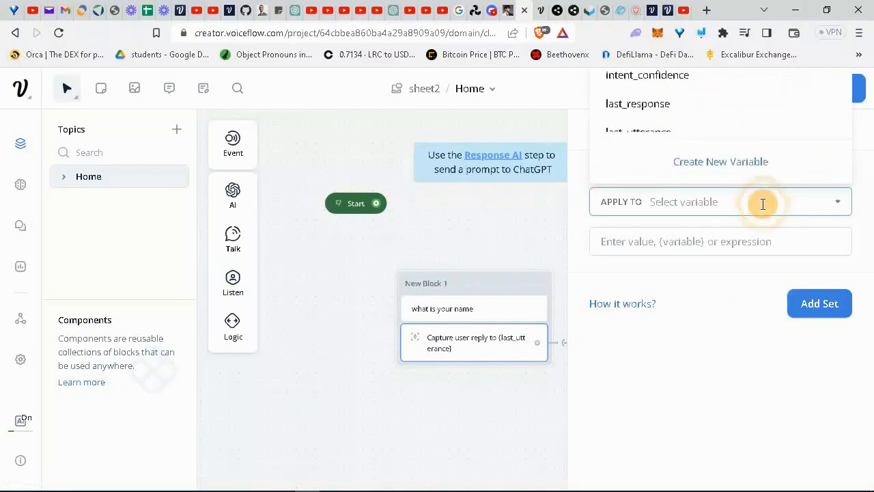
left_click(724, 163)
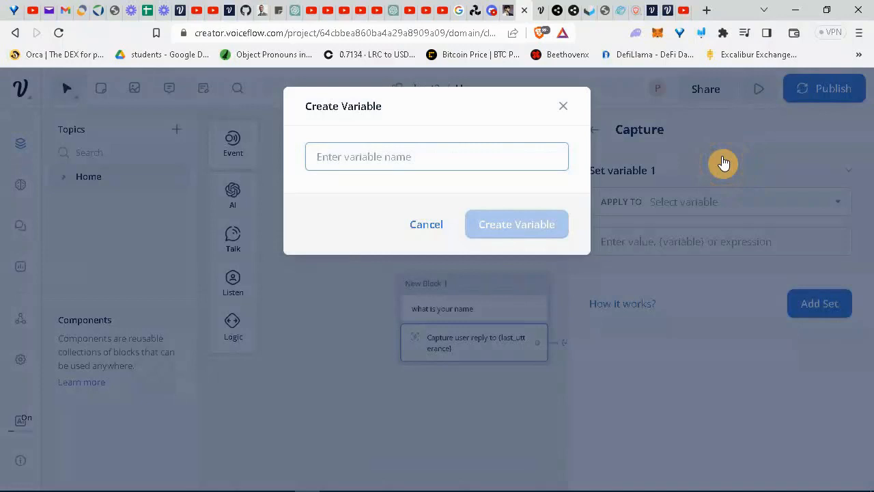
type("name")
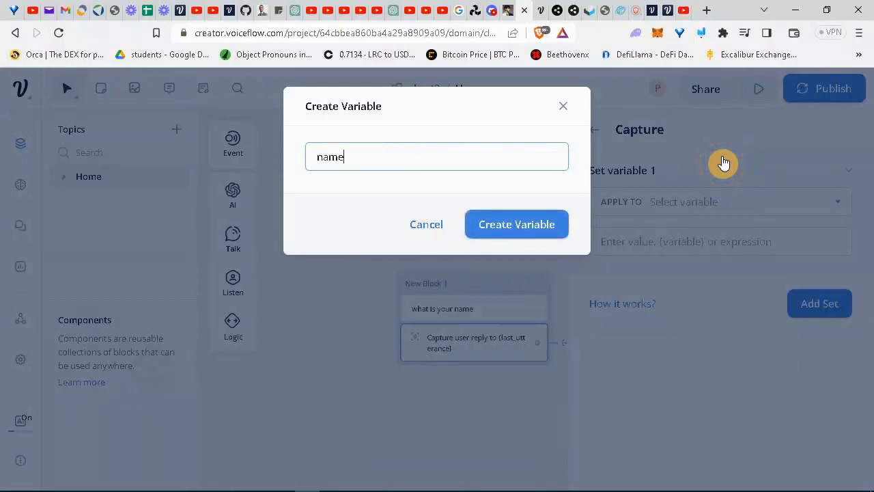
left_click(546, 227)
Set the {name} variable's value to {last_utterance}.
left_click(651, 242)
type("{")
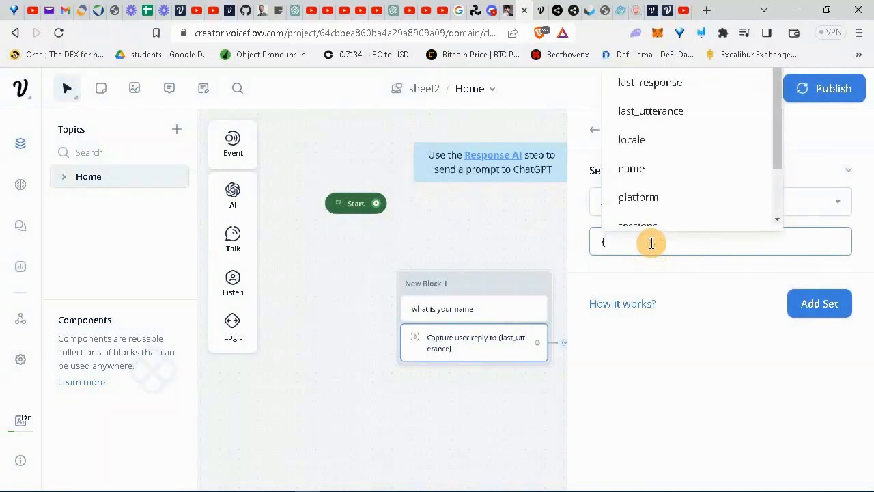
type("n")
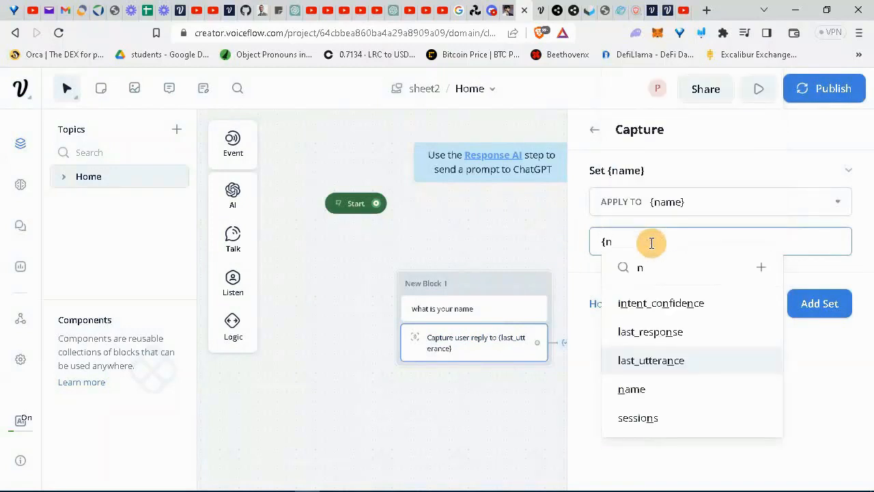
key("BackSpace")
type("l")
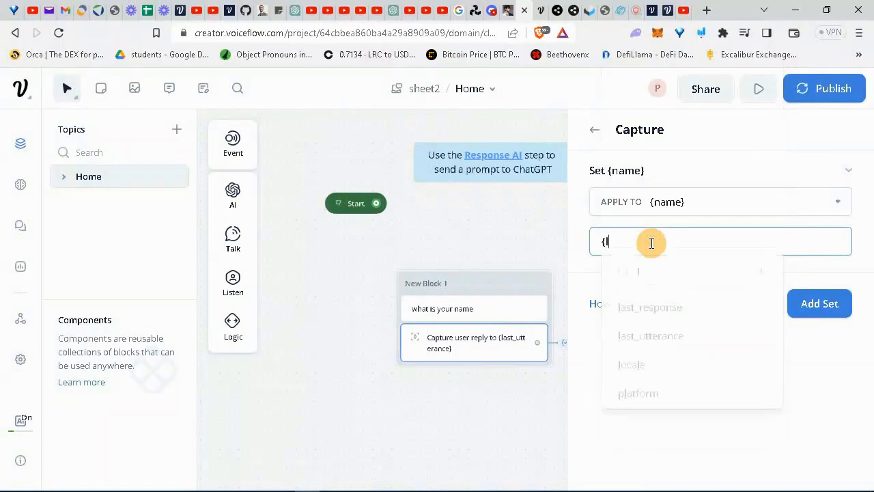
type("ast_u")
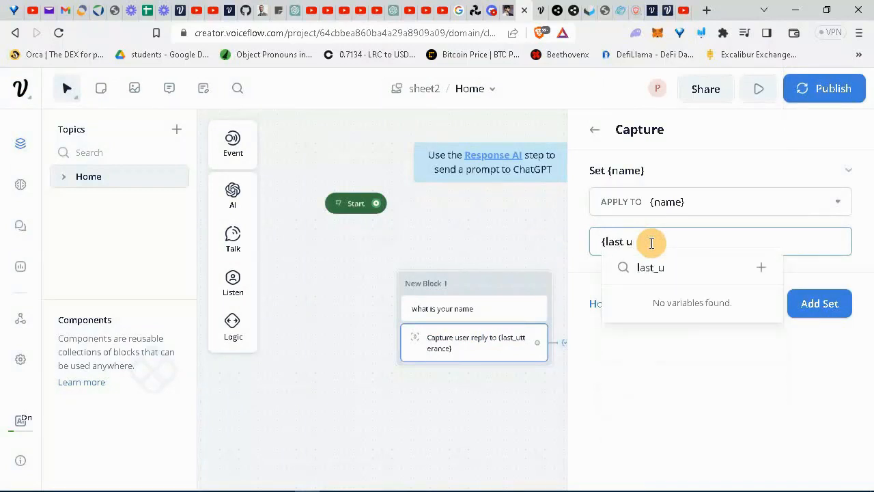
key("BackSpace")
key("BackSpace")
key("BackSpace")
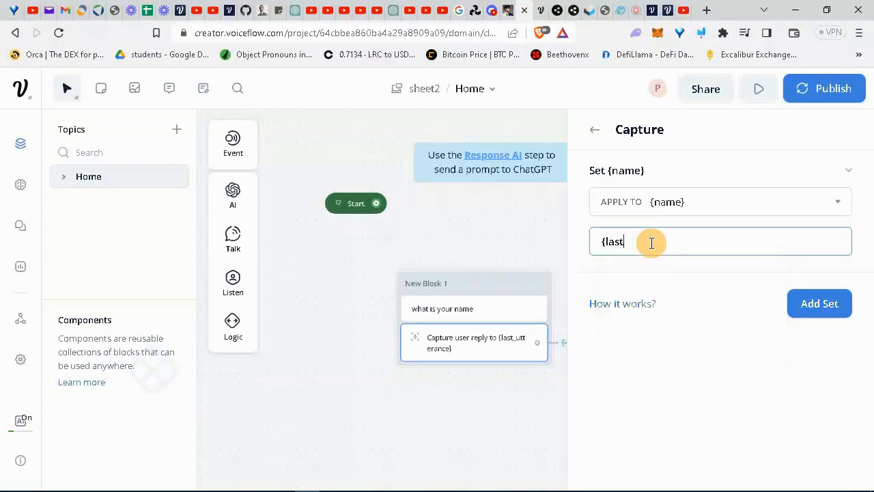
type("last")
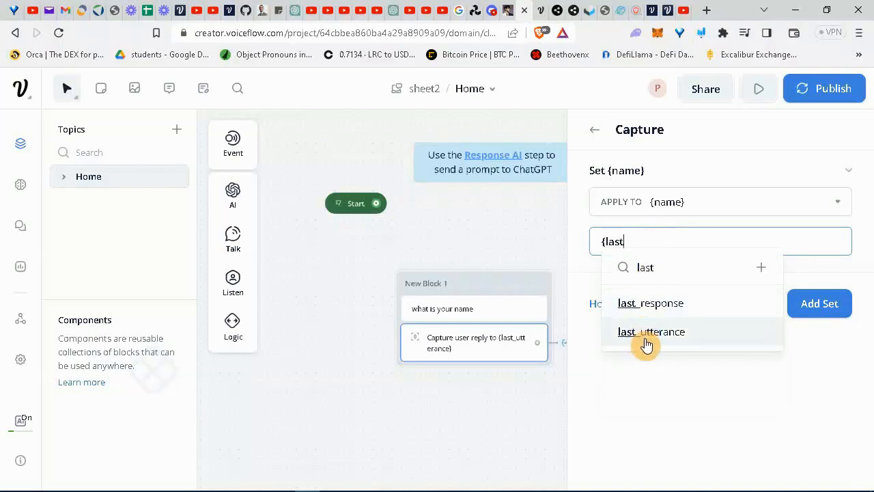
left_click(646, 335)
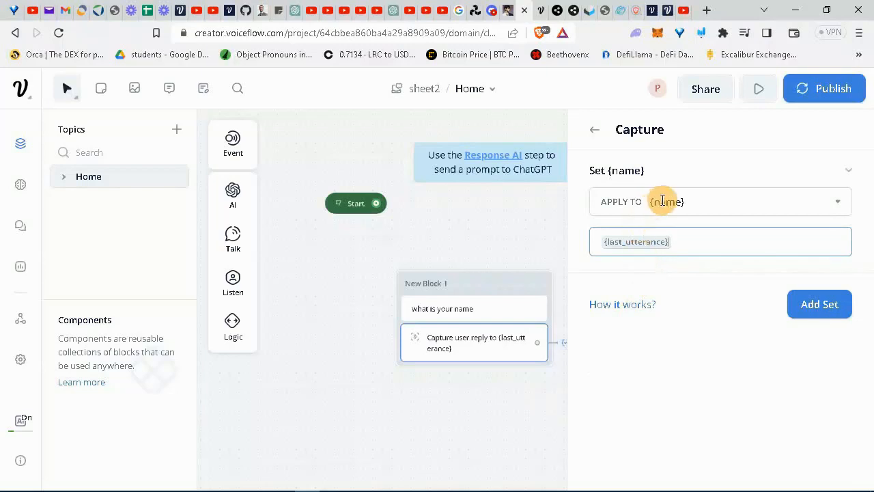
left_click(511, 413)
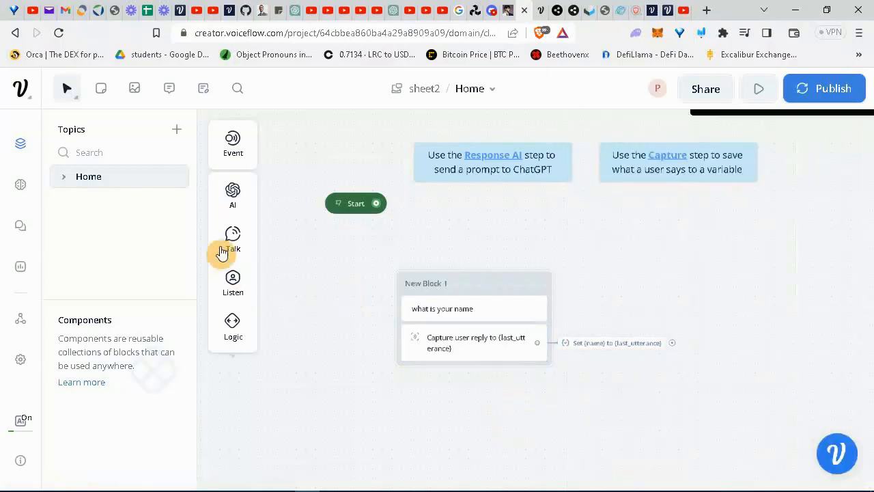
Drop a Text step onto the canvas as New Block 2 reading 'what is you number'.
mouse_move(226, 235)
left_click_drag(296, 237, 690, 253)
left_click(669, 201)
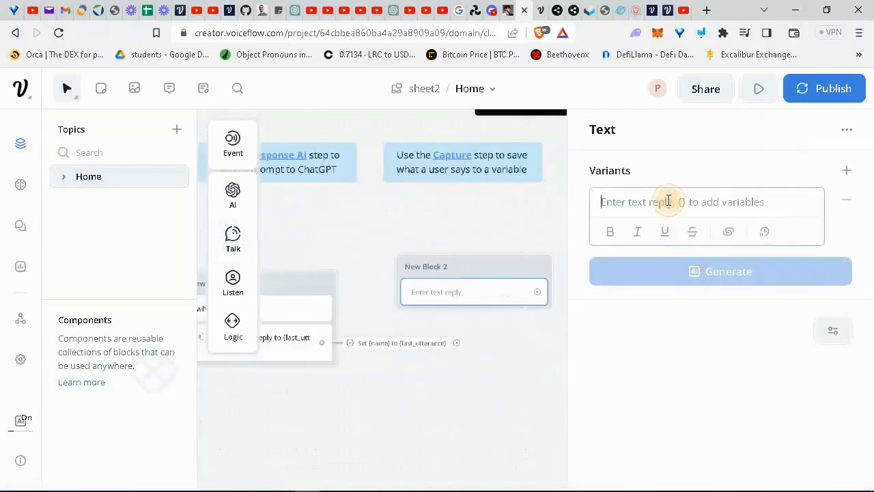
type("what is")
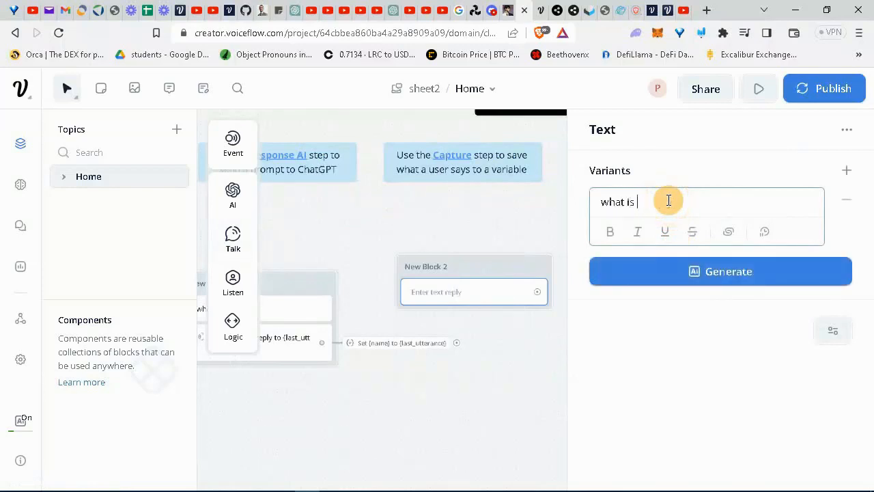
type(" you number")
left_click(526, 360)
mouse_move(232, 283)
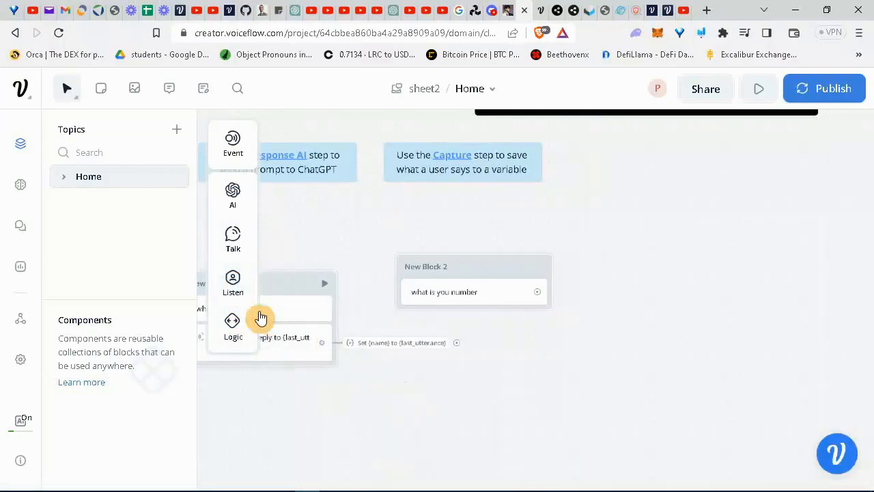
Add a Capture step to New Block 2 with a Set variable action on a new 'phone' variable.
left_click_drag(294, 333, 463, 319)
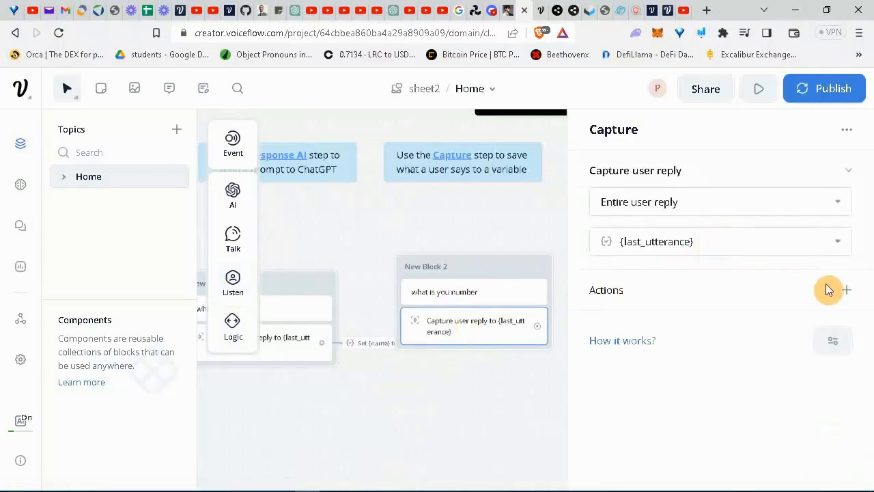
left_click(847, 290)
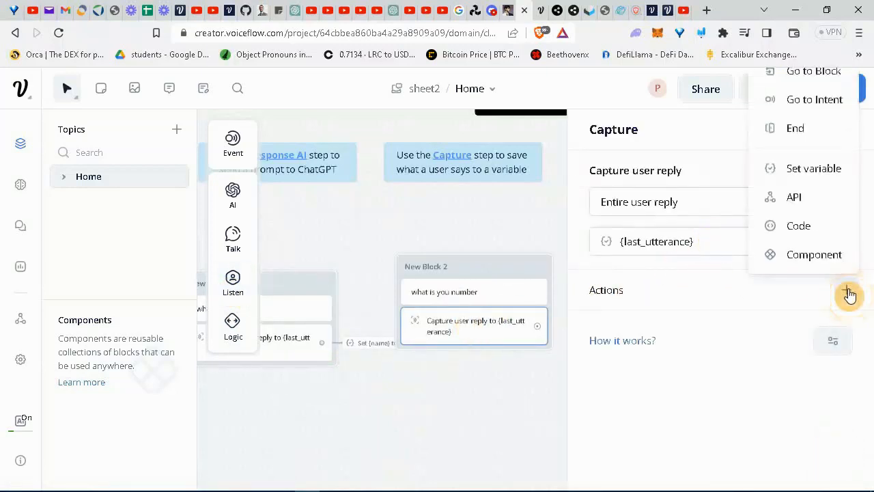
left_click(808, 168)
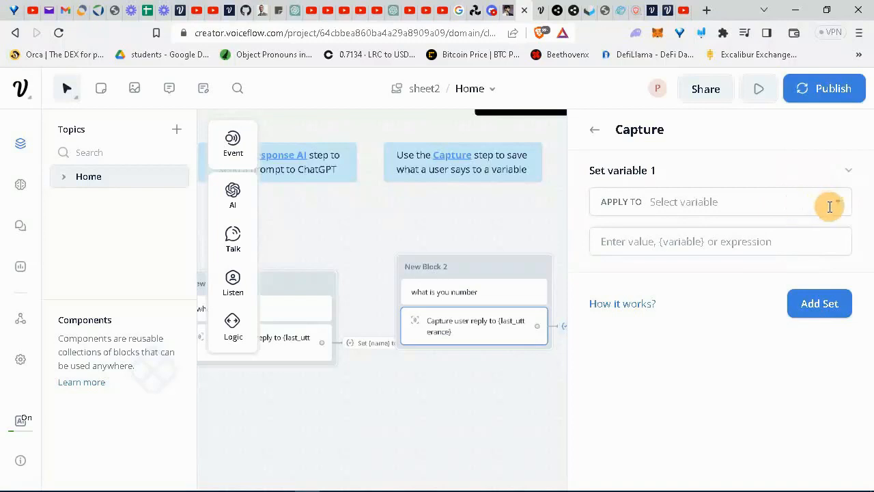
left_click(695, 202)
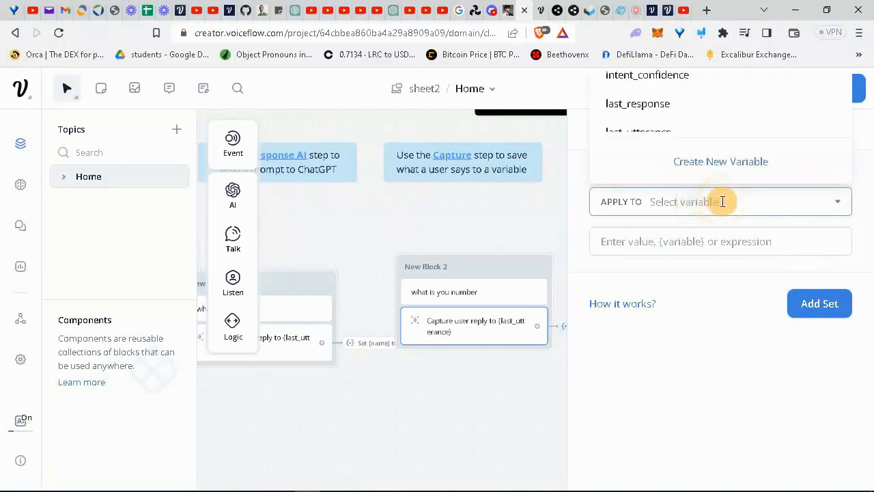
left_click(717, 167)
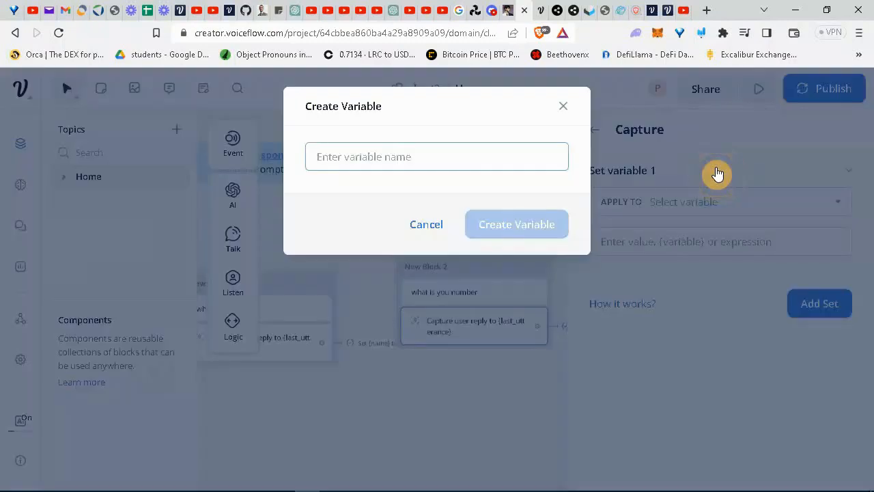
type("phone")
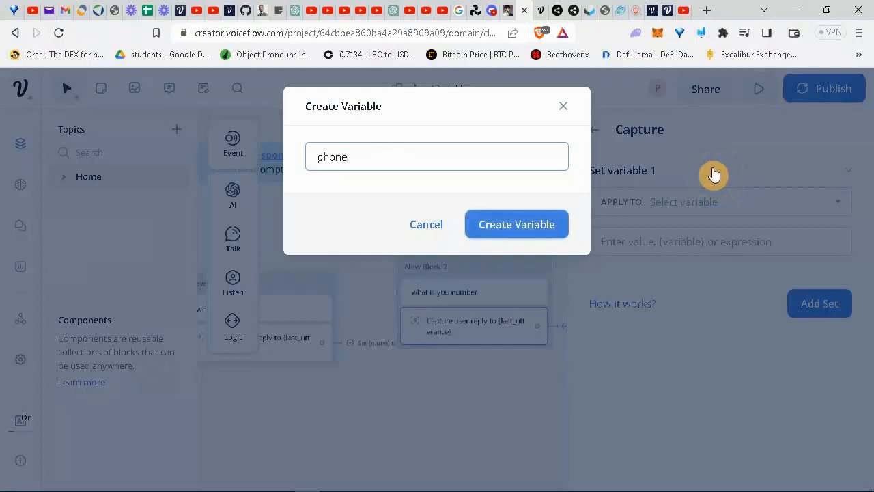
left_click(552, 224)
Set the {phone} variable's value to {last_utterance}.
left_click(639, 243)
type("{")
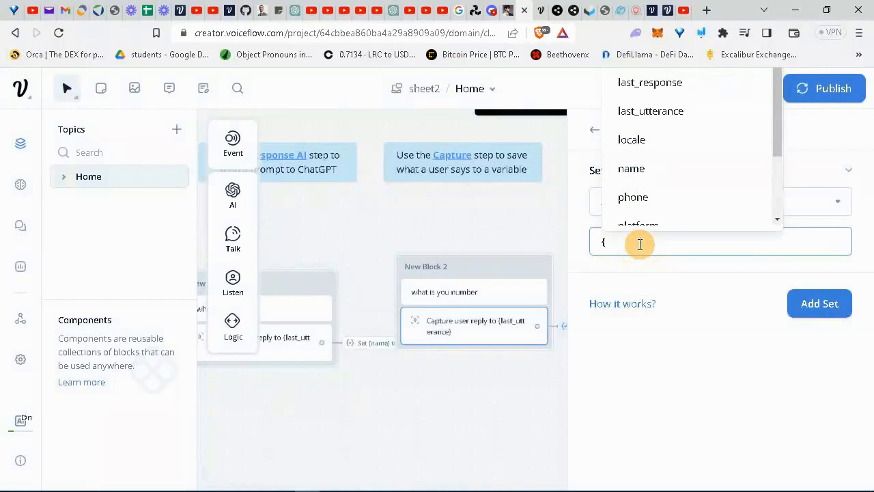
type("last")
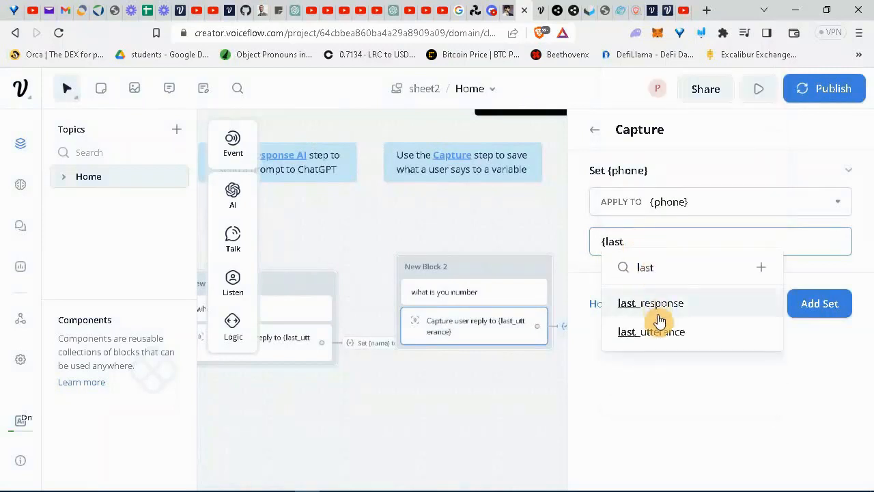
left_click(659, 333)
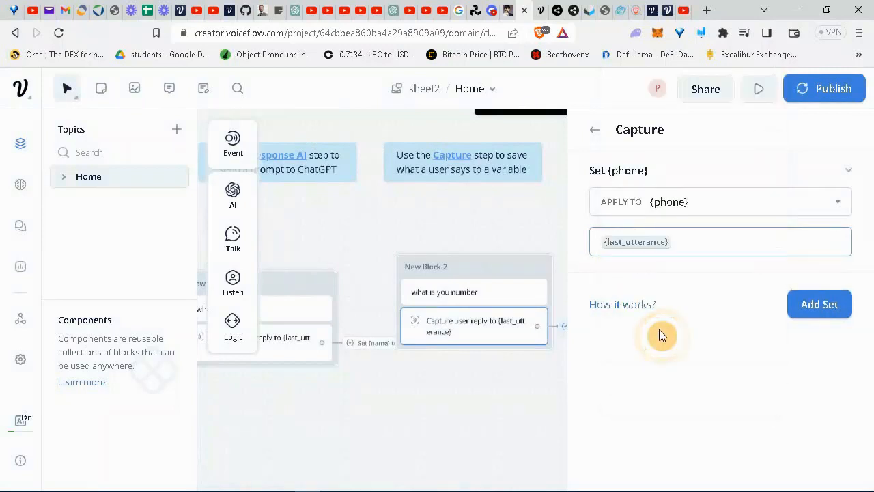
left_click(469, 396)
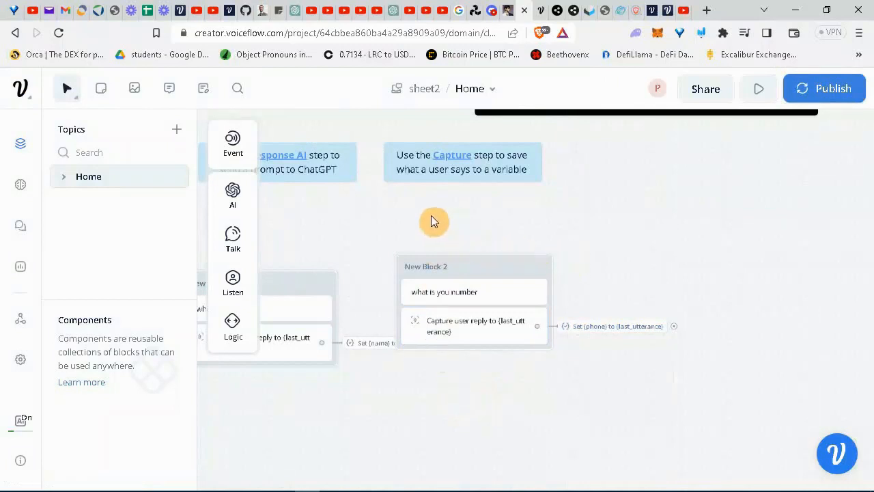
Connect the name capture to New Block 2, then add New Block 3 with a POST API step.
left_click_drag(470, 275, 531, 247)
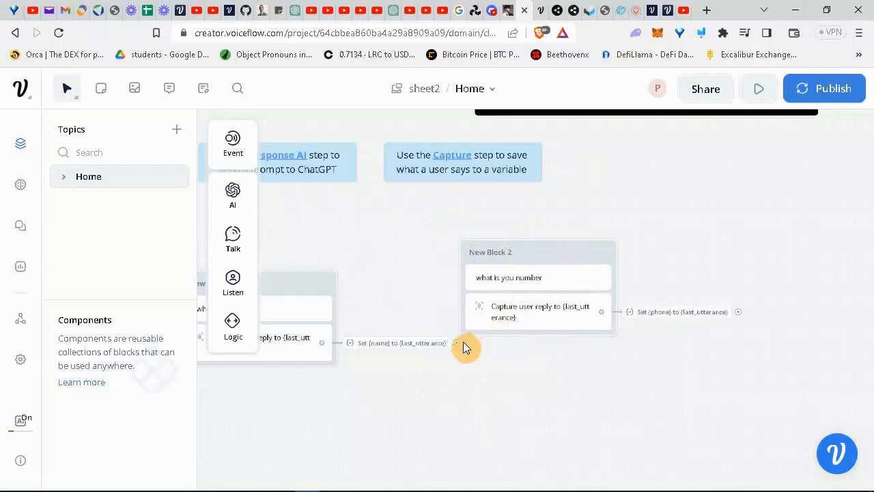
left_click_drag(457, 342, 462, 258)
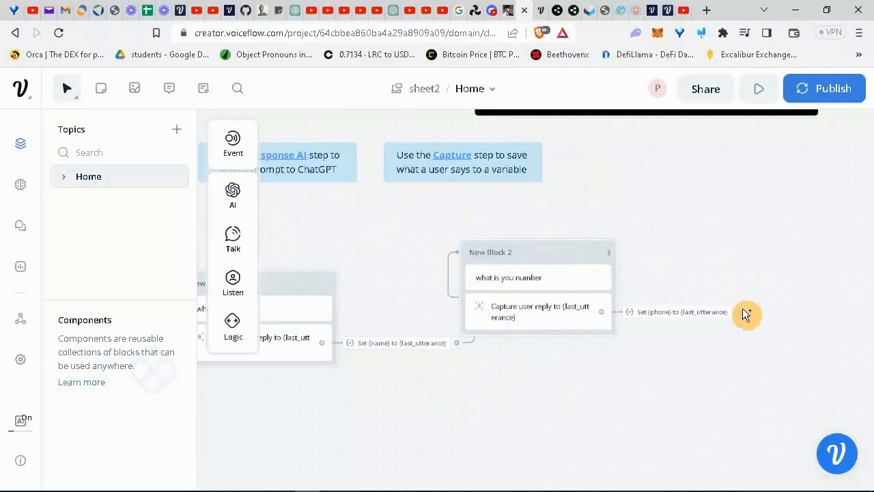
left_click_drag(740, 313, 768, 228)
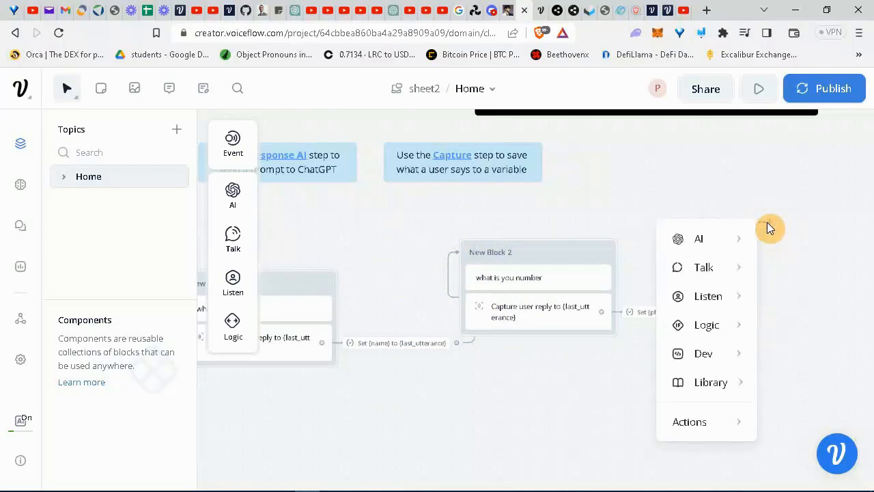
mouse_move(731, 354)
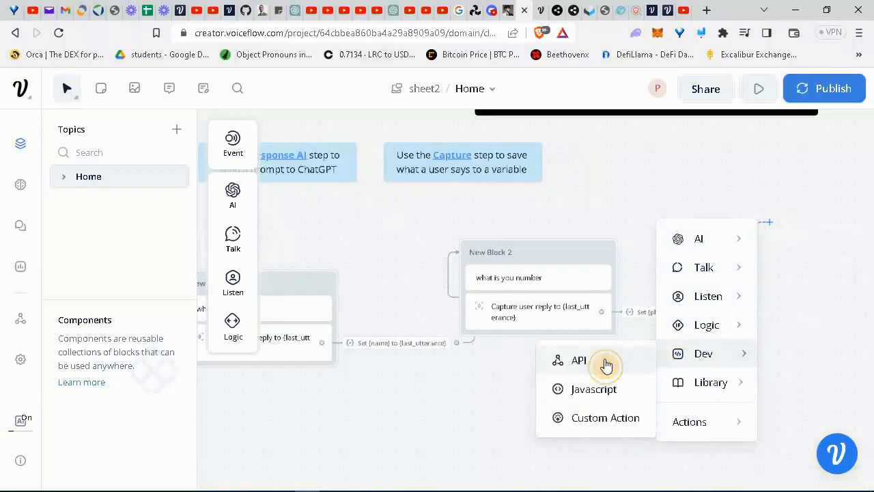
left_click(606, 365)
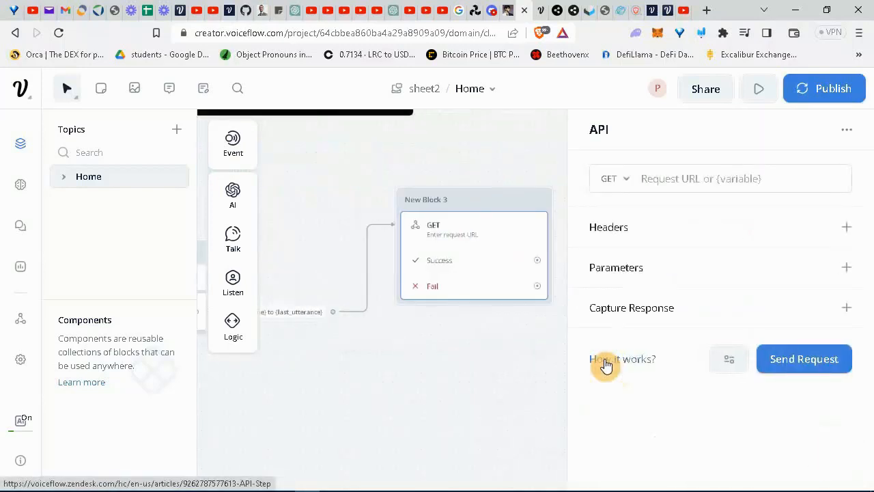
left_click(630, 181)
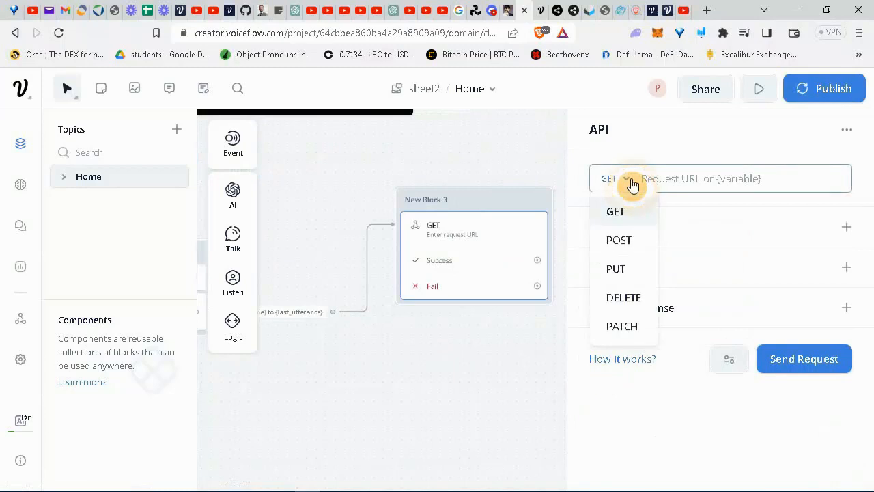
left_click(626, 242)
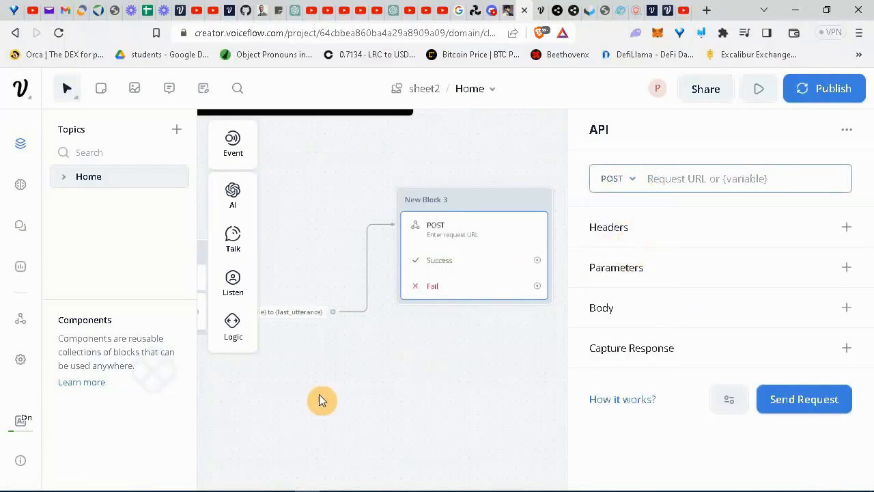
mouse_move(230, 486)
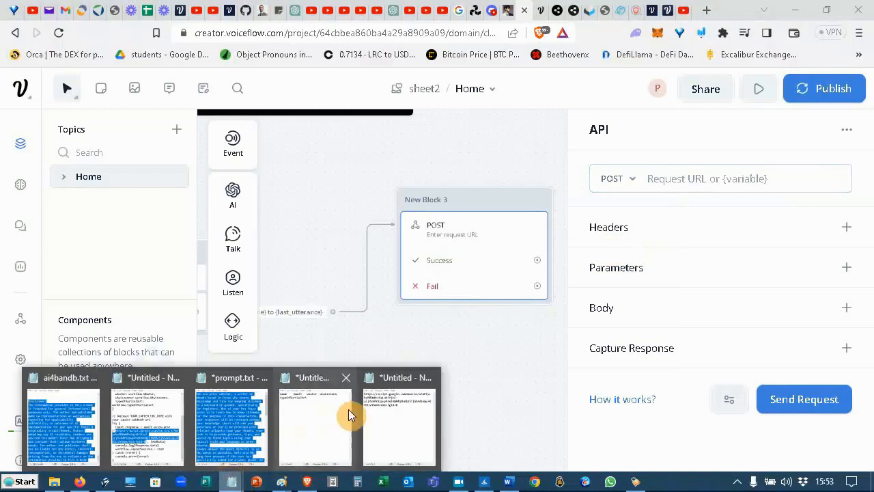
Copy the webhook URL from Notepad into the API step's Request URL.
left_click(390, 441)
left_click_drag(270, 154, 123, 88)
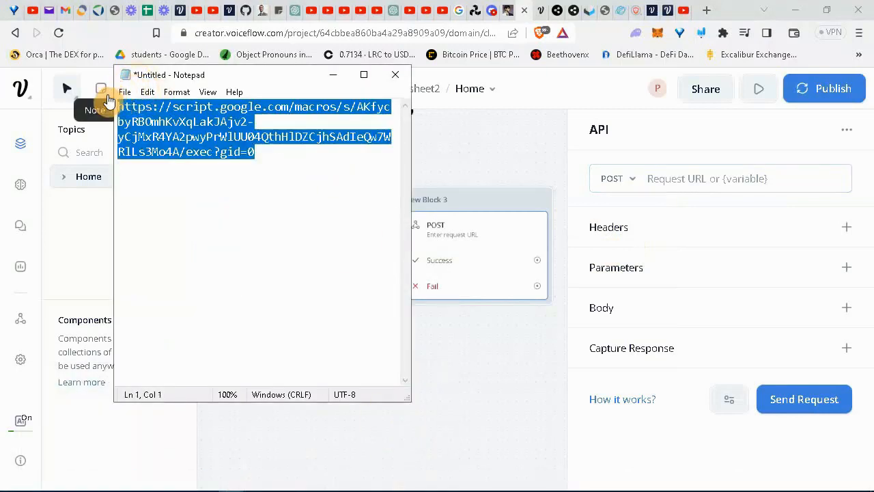
left_click(668, 178)
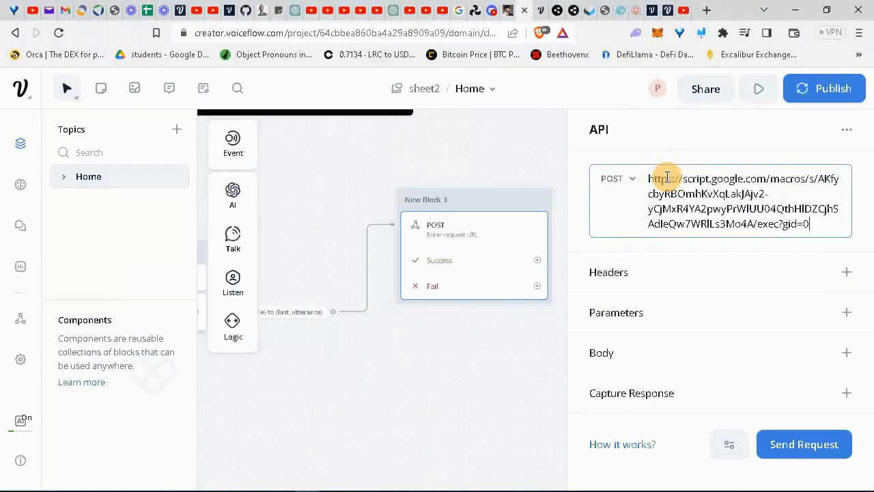
Add a form-data body entry with key name and value {name}.
left_click(849, 354)
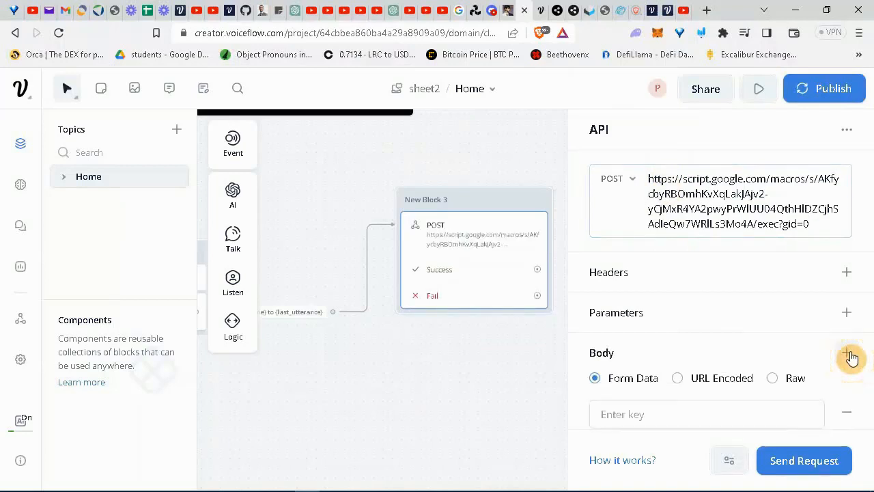
left_click(711, 404)
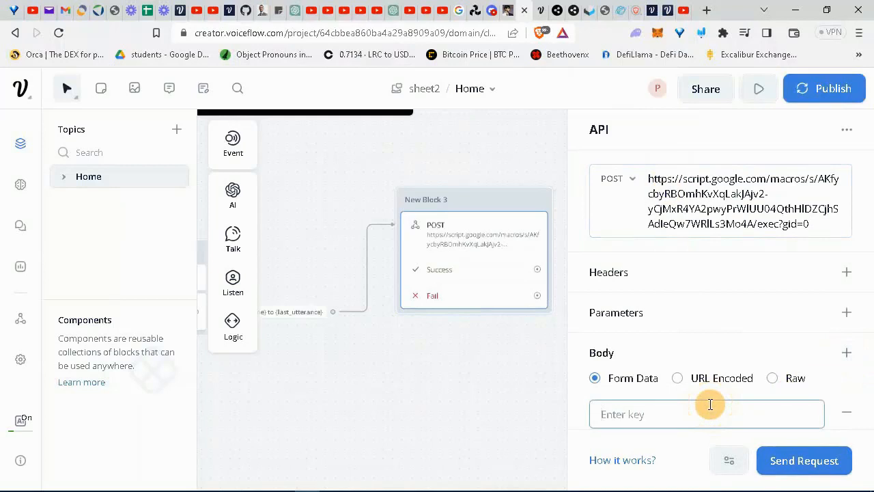
type("a")
key("BackSpace")
type("{")
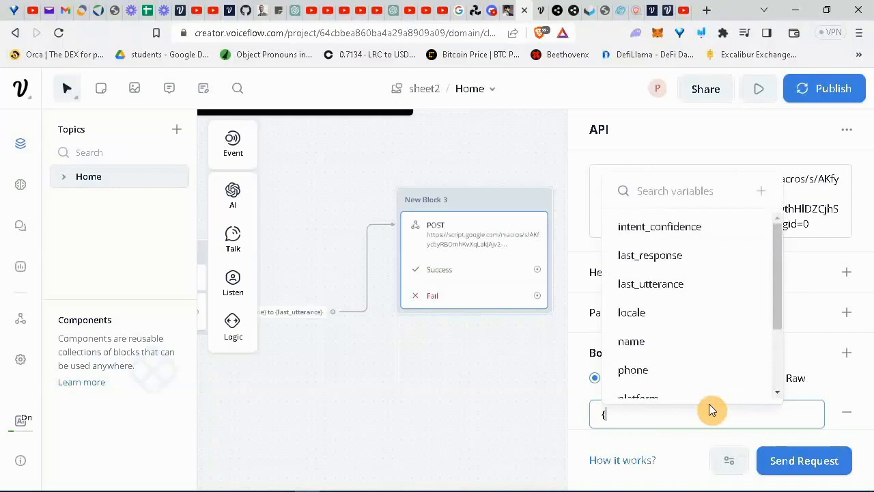
type("name")
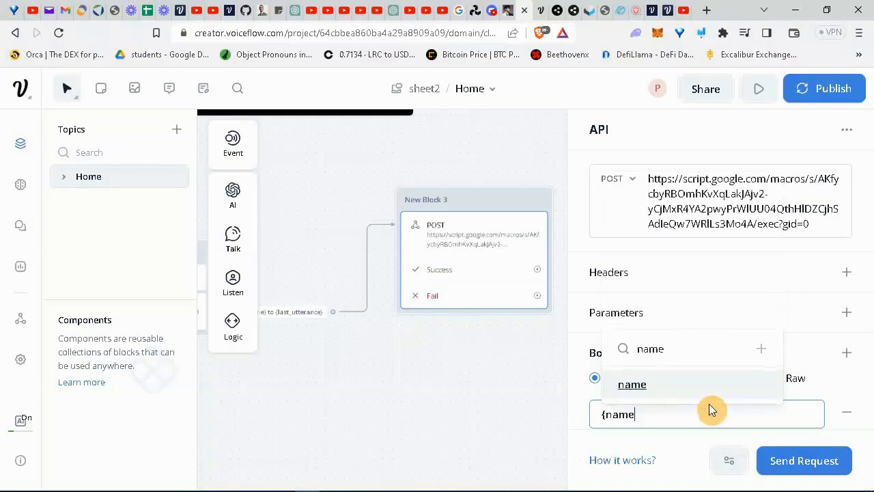
key("Return")
key("Tab")
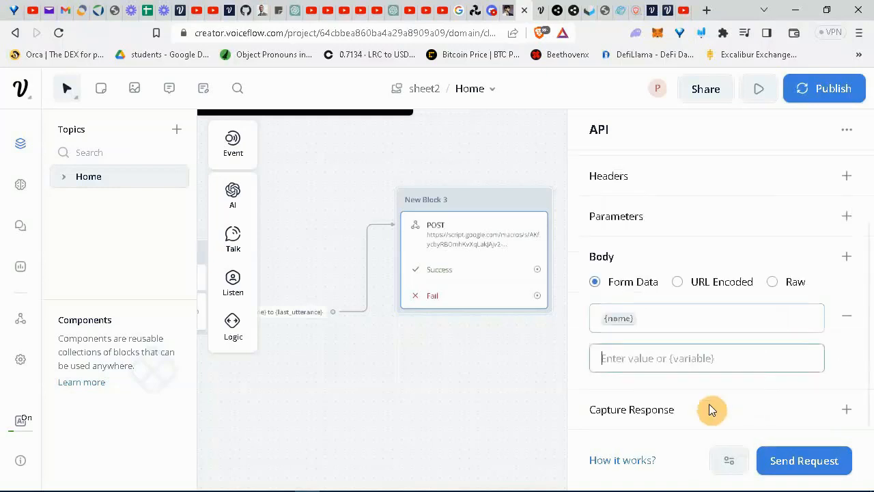
left_click(658, 321)
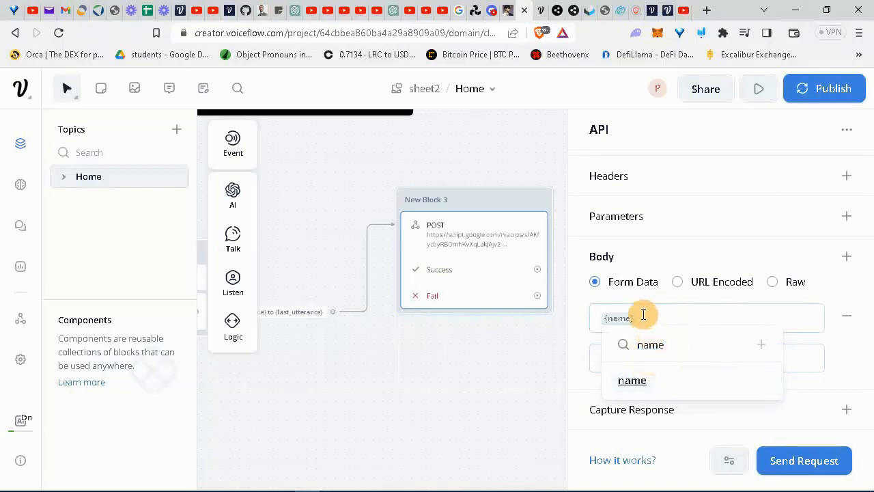
key("BackSpace")
type("name")
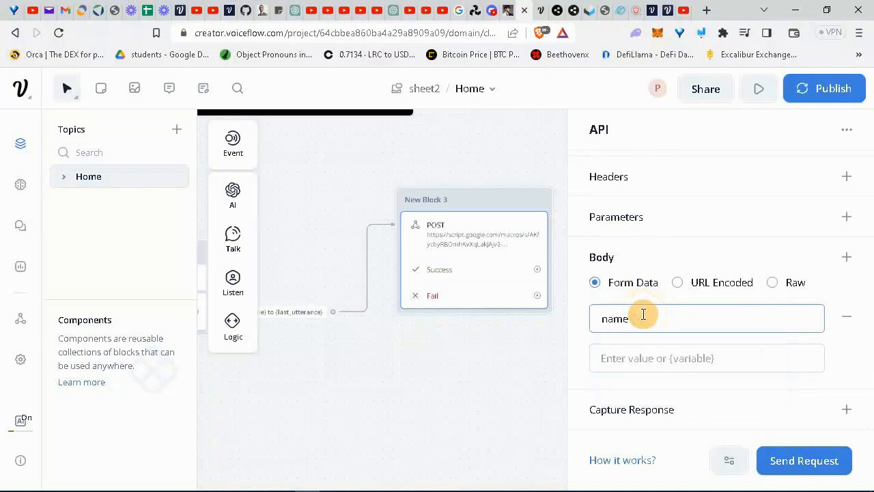
key("Tab")
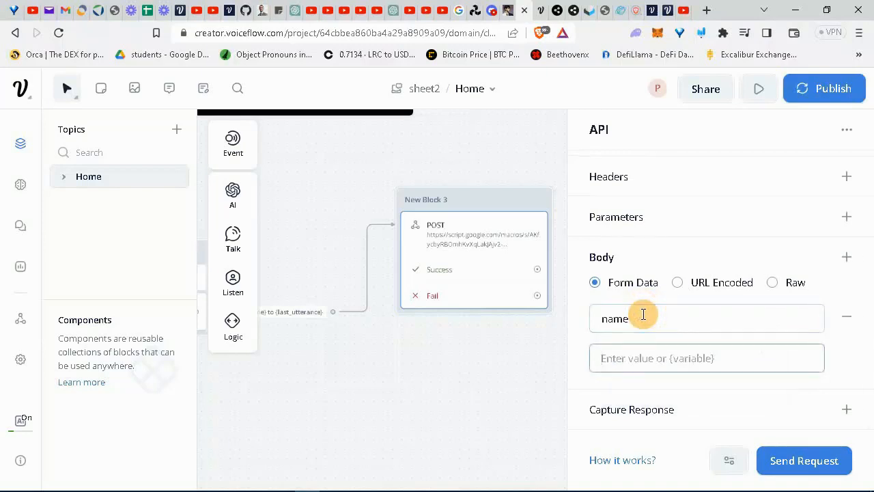
type("{n")
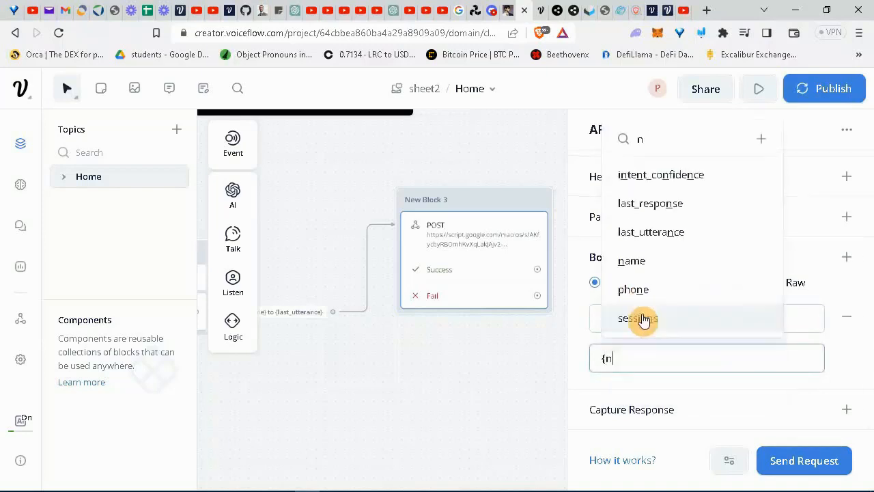
type("ame")
key("Return")
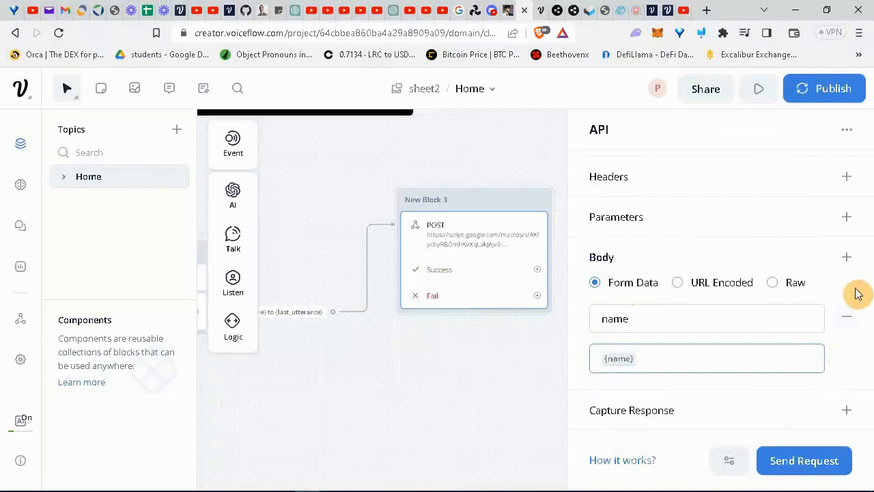
Add a second body entry with key phone and value {phone}.
left_click(851, 261)
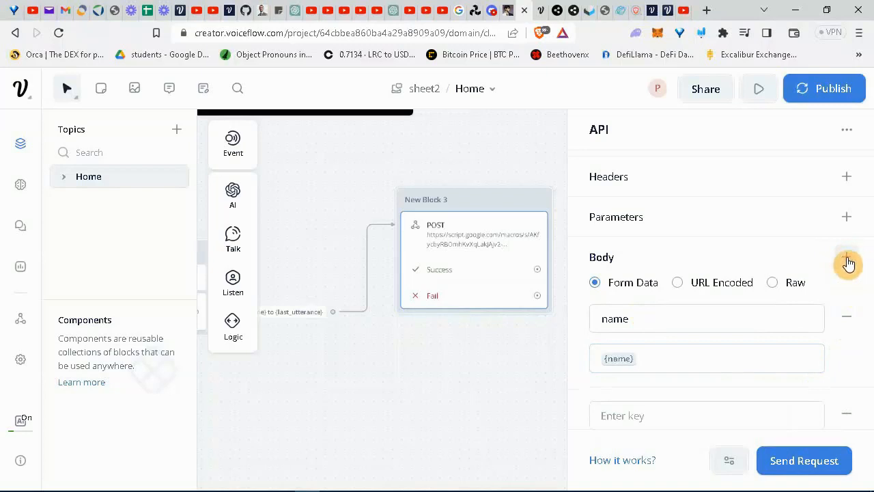
left_click(722, 406)
type("phone")
key("Tab")
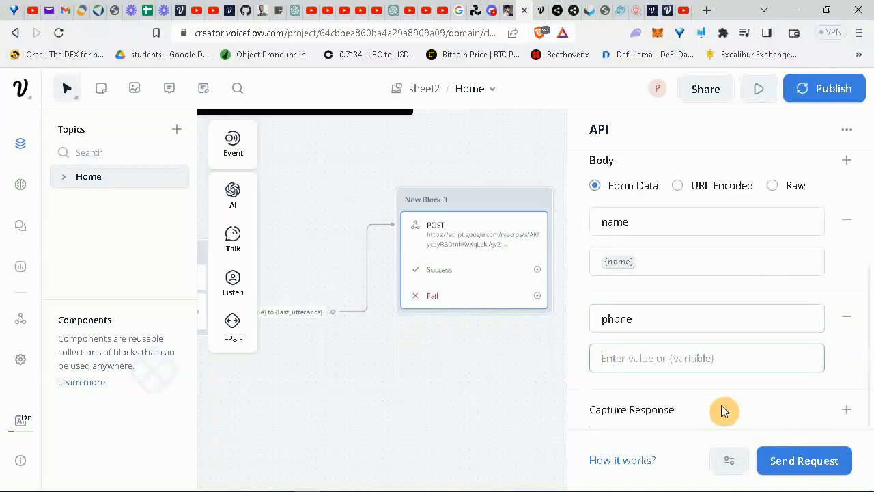
type("{")
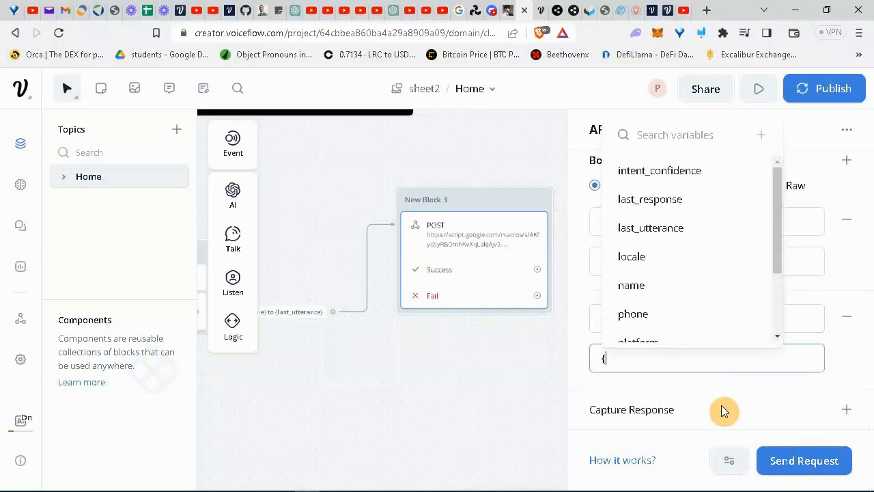
type("phone")
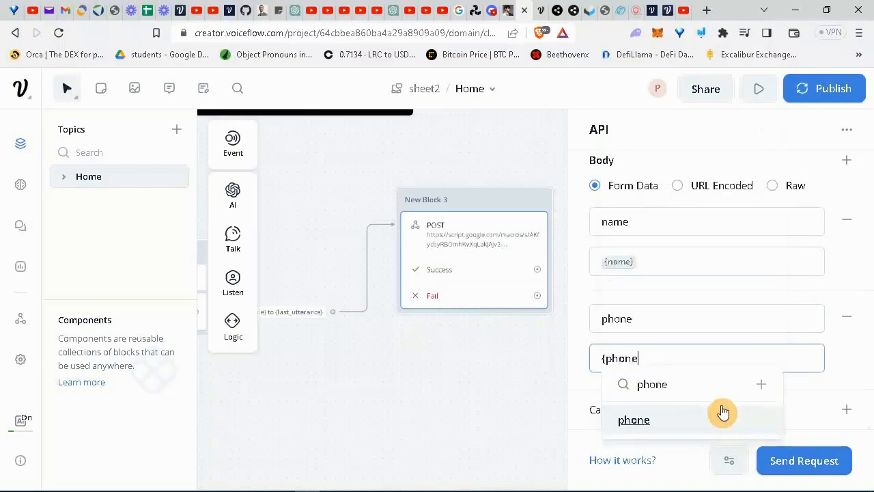
left_click(722, 409)
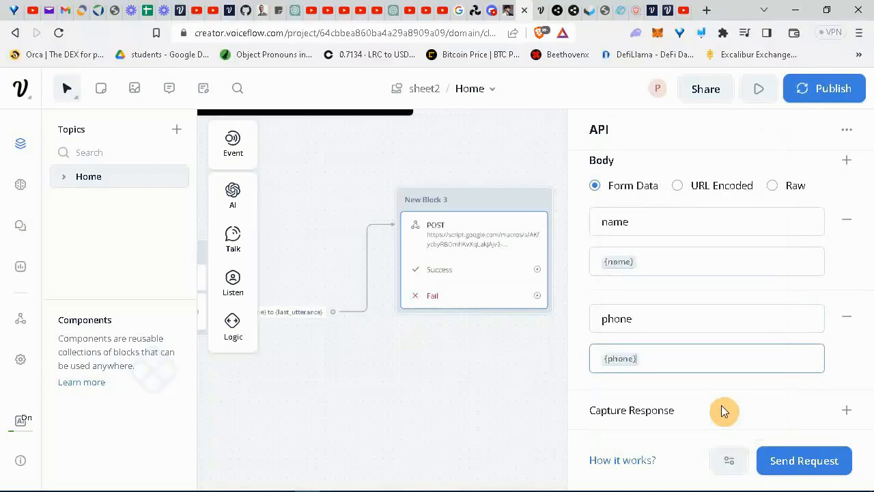
scroll(522, 414, "up", 1)
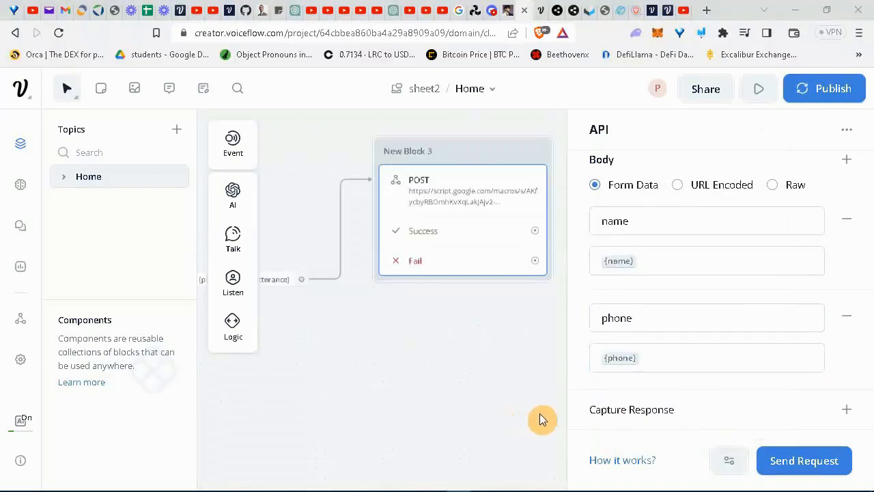
Send a test POST with a sample name and phone number, getting 'Data logged successfully', then check the sheet.
left_click(804, 461)
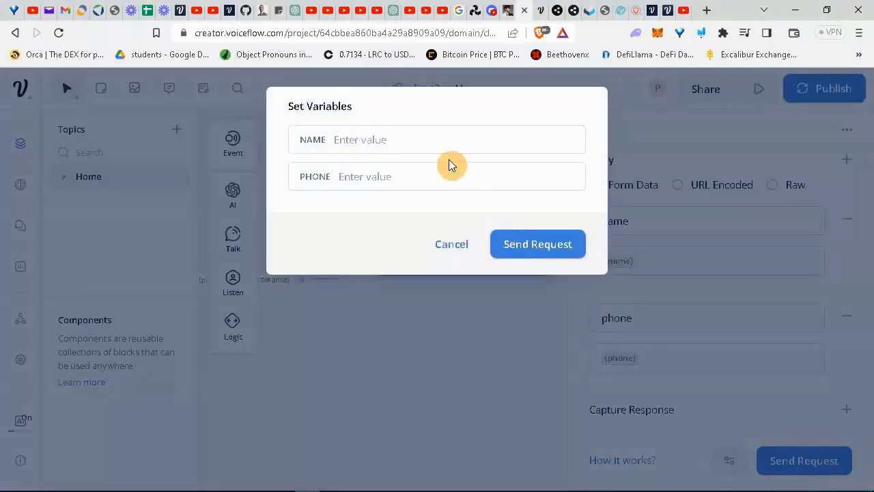
left_click(431, 141)
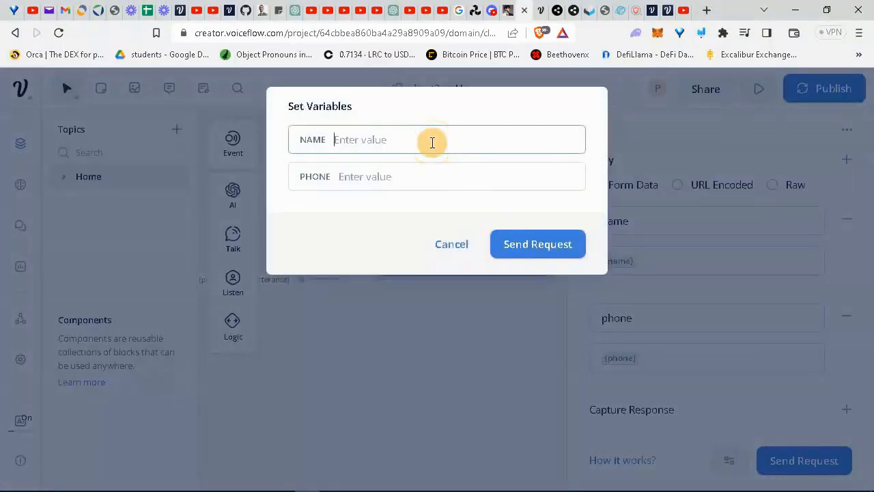
left_click(389, 176)
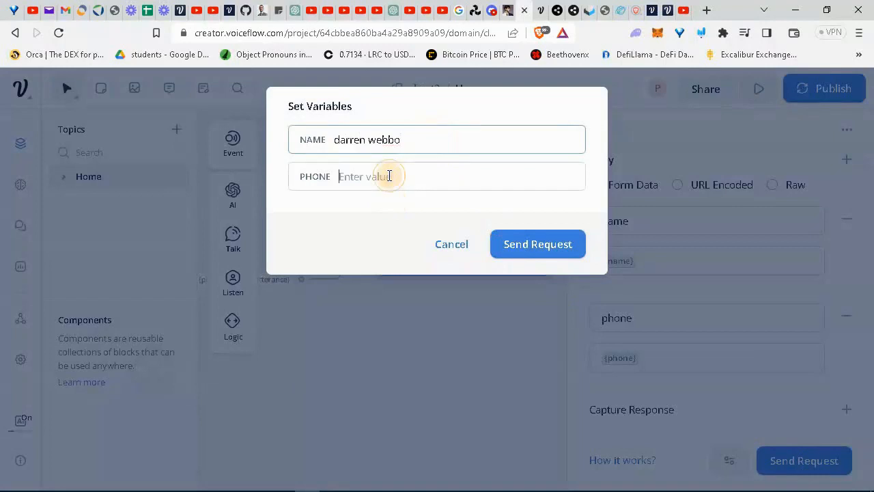
type("78787875")
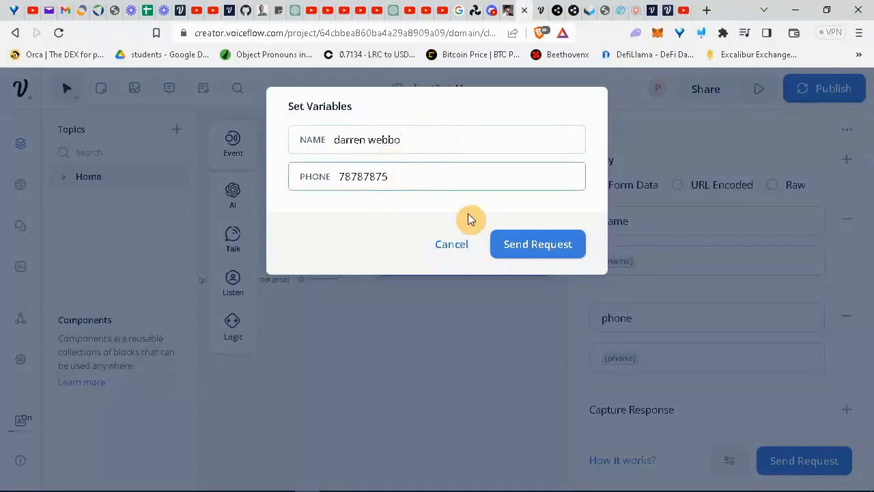
left_click(552, 244)
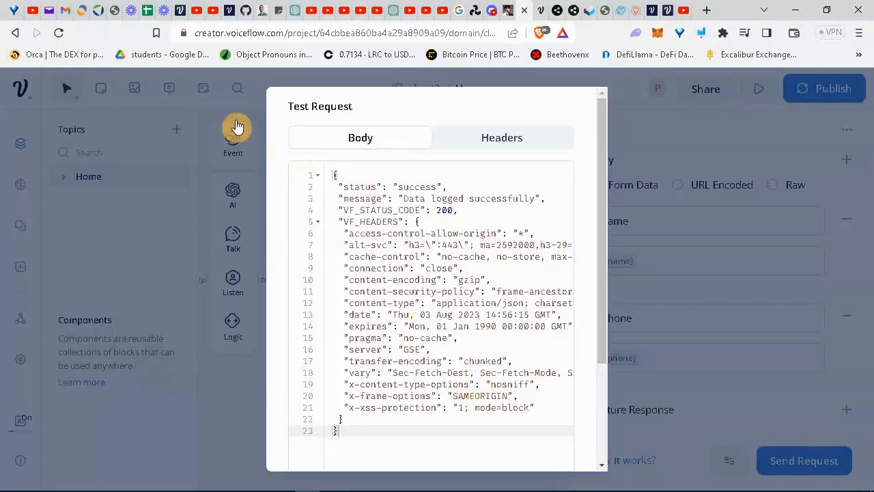
left_click(148, 11)
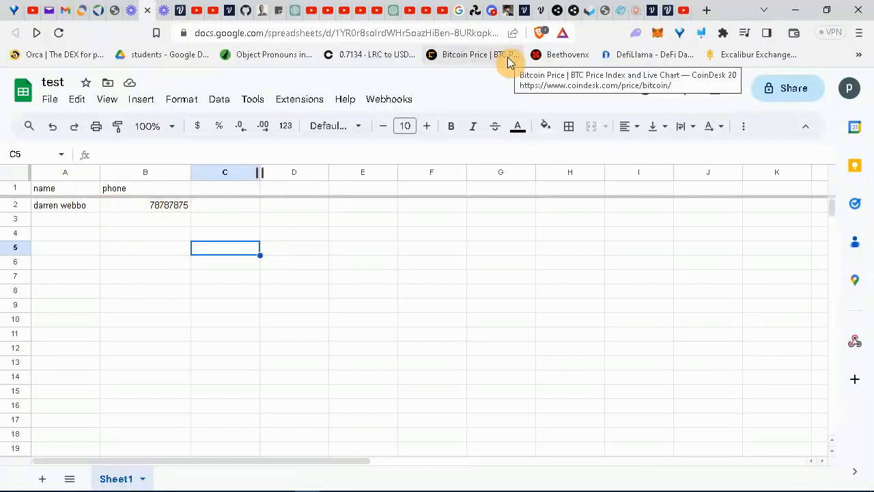
Back in Voiceflow, close the Test Request response and the request settings.
left_click(523, 10)
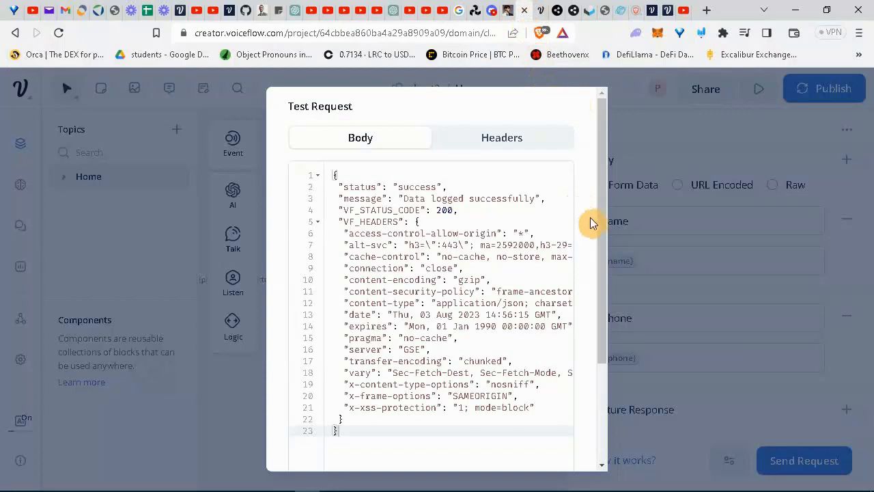
left_click_drag(602, 233, 588, 373)
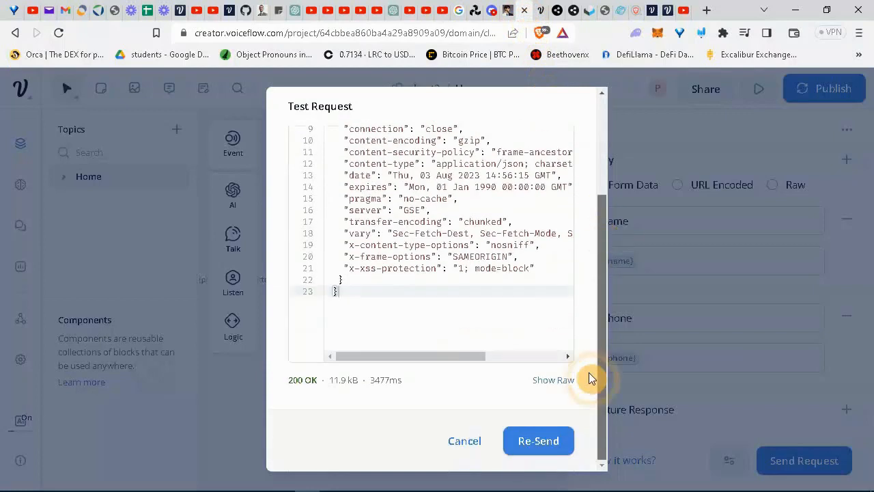
left_click(465, 452)
left_click(431, 383)
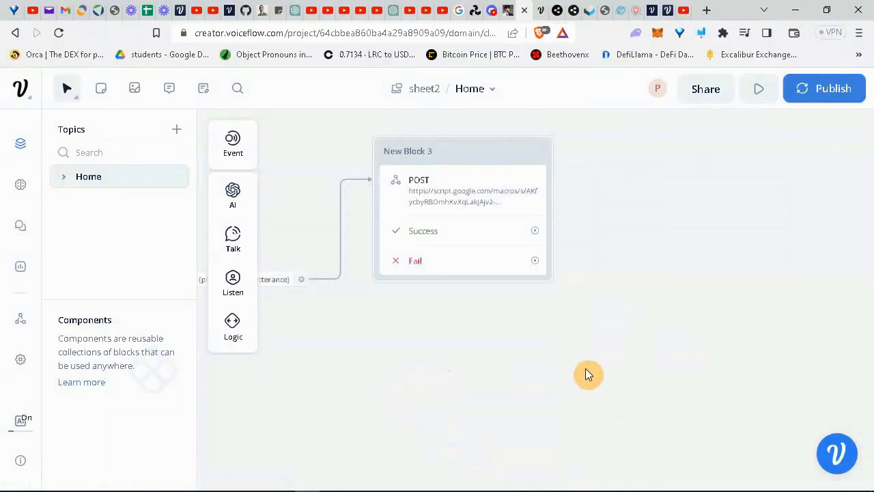
Add a Talk text block on the canvas with the reply 'success'.
mouse_move(231, 244)
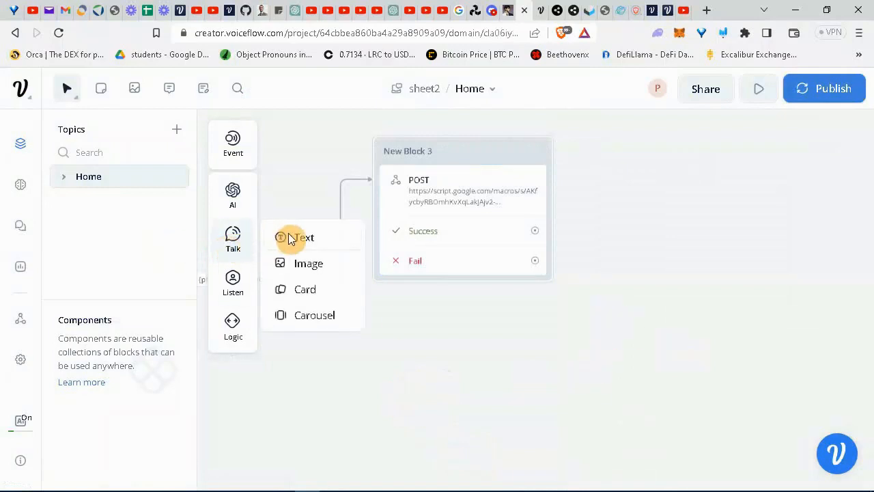
left_click(292, 239)
left_click_drag(294, 239, 673, 199)
left_click(657, 203)
type("success")
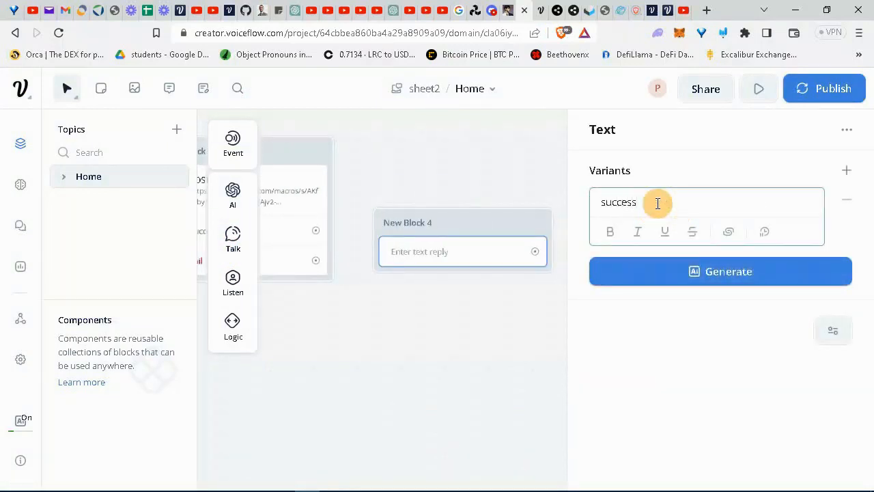
left_click(501, 337)
Add a second text block below it with the reply 'fail'.
mouse_move(234, 241)
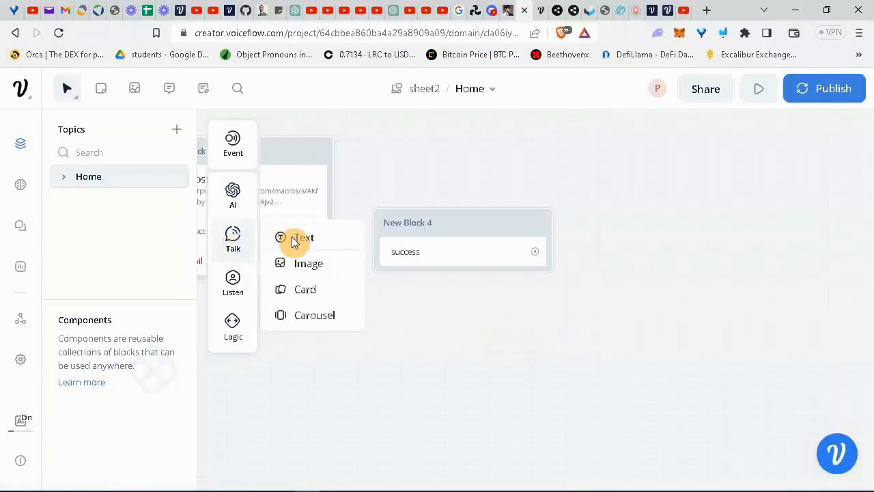
left_click_drag(297, 238, 488, 366)
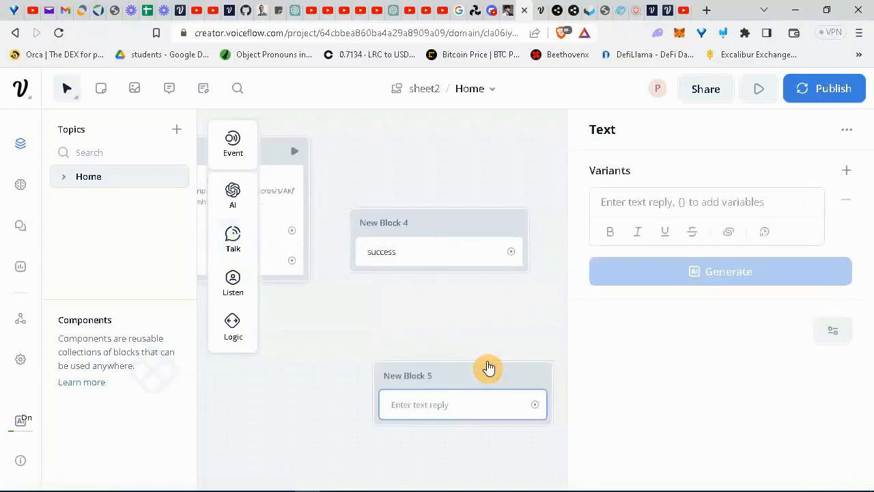
left_click(659, 201)
type("fail")
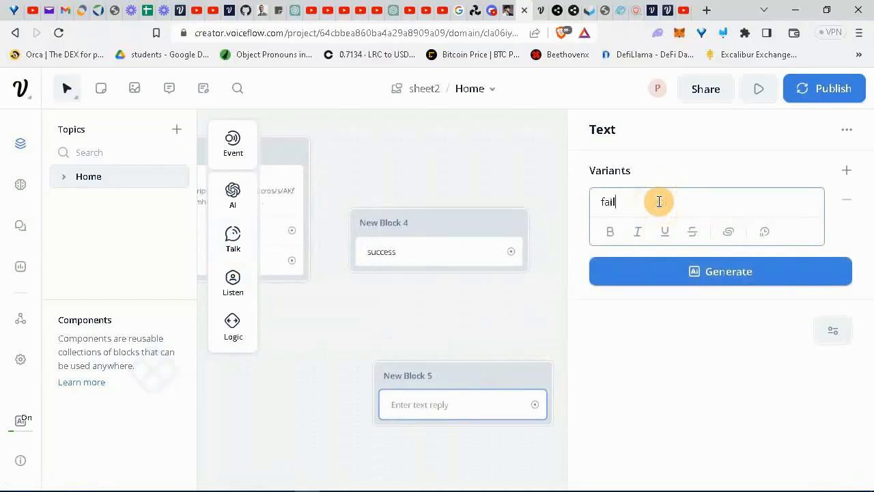
left_click(501, 307)
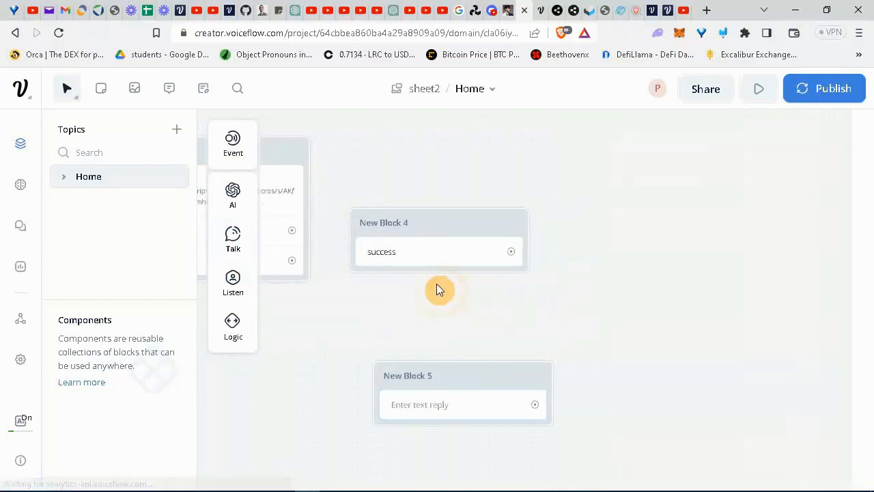
Wire Success and Fail ports to the success and fail replies, link Start to New Block 1, and run the prototype.
left_click_drag(398, 172, 572, 253)
left_click_drag(471, 318, 536, 328)
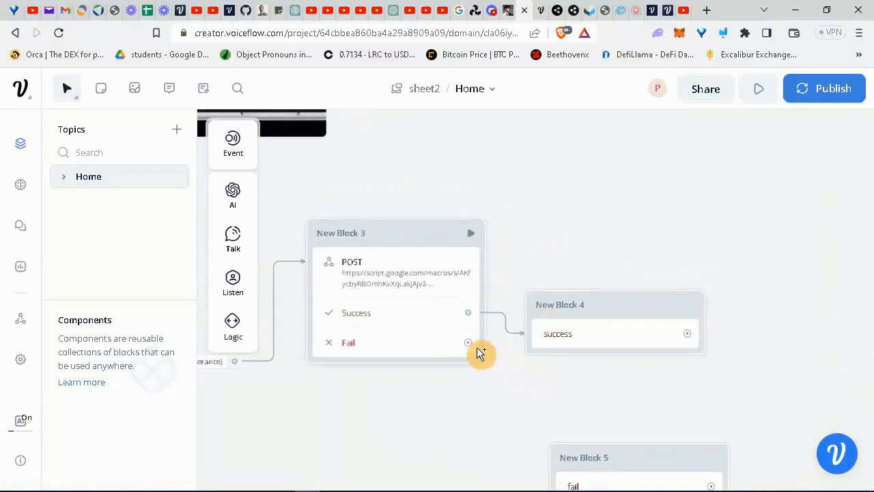
left_click_drag(470, 344, 557, 468)
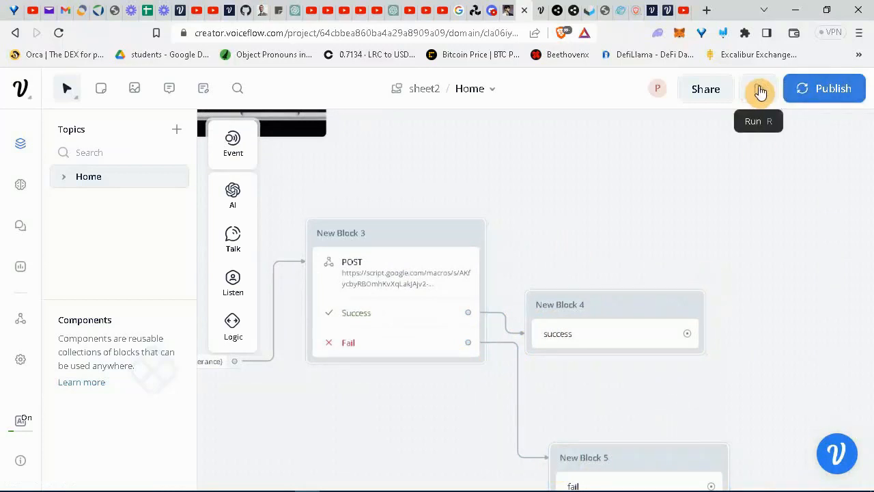
left_click_drag(595, 194, 864, 191)
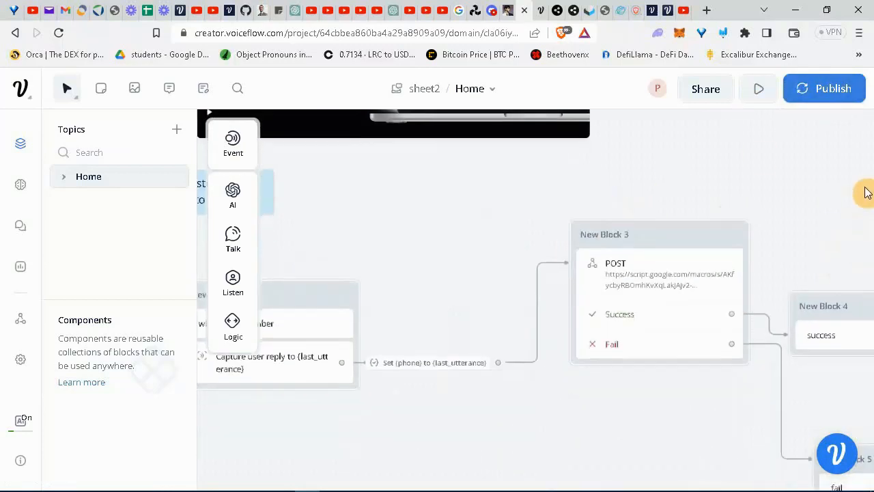
left_click_drag(376, 209, 689, 216)
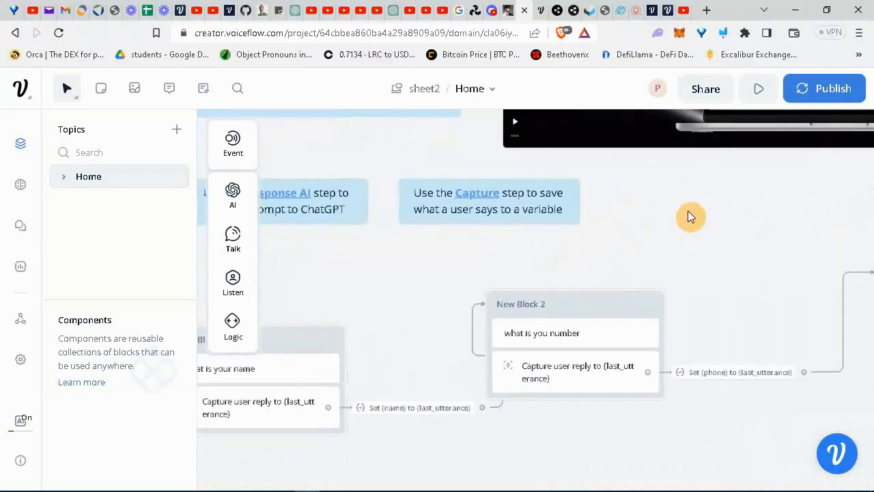
left_click_drag(390, 287, 620, 254)
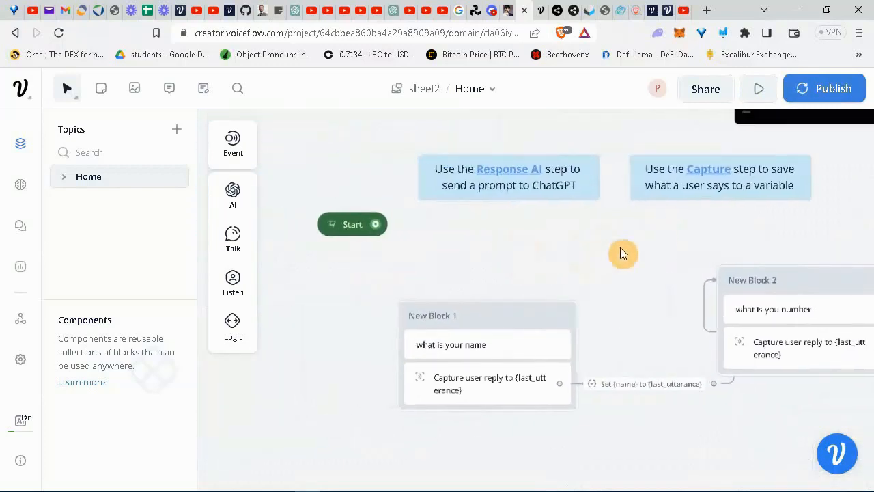
left_click_drag(376, 224, 444, 305)
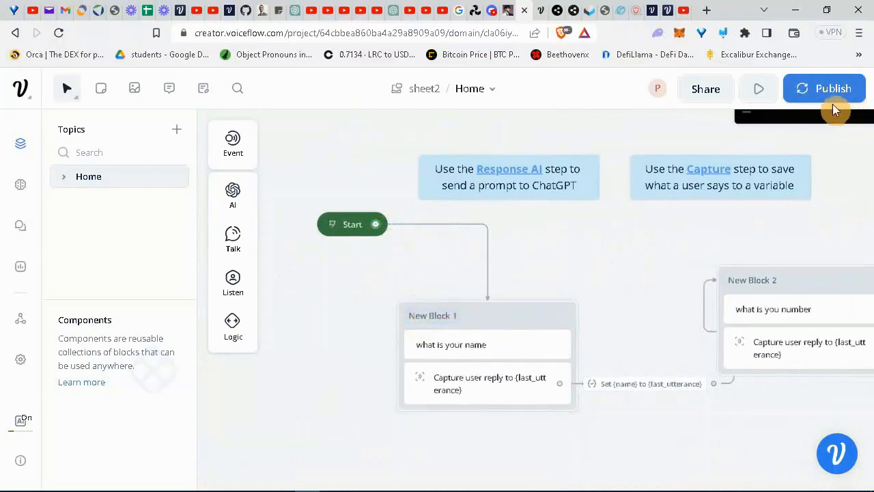
left_click(756, 87)
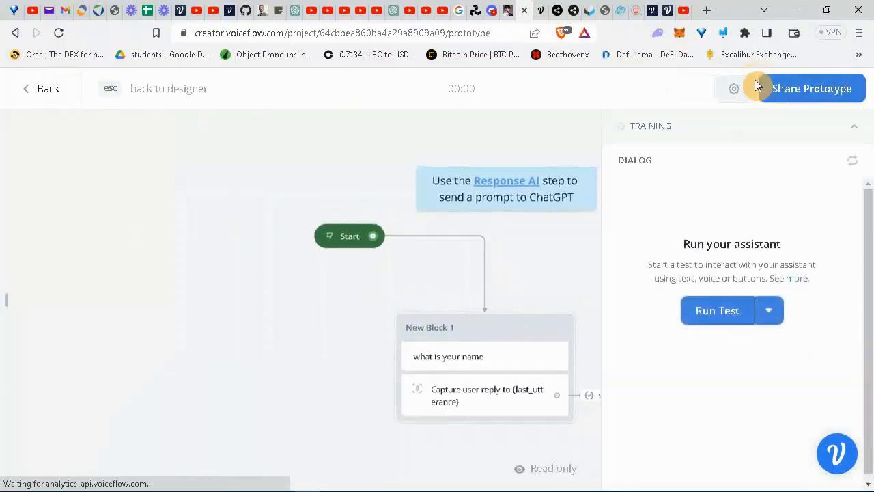
Run a new test conversation, answering with a sample name and phone number, and receive the Success reply.
left_click(708, 365)
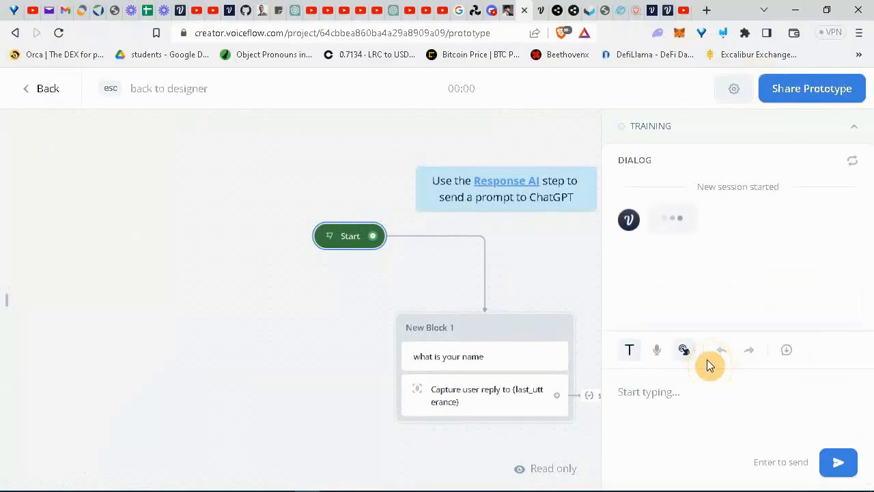
left_click(667, 390)
type("bing crosby")
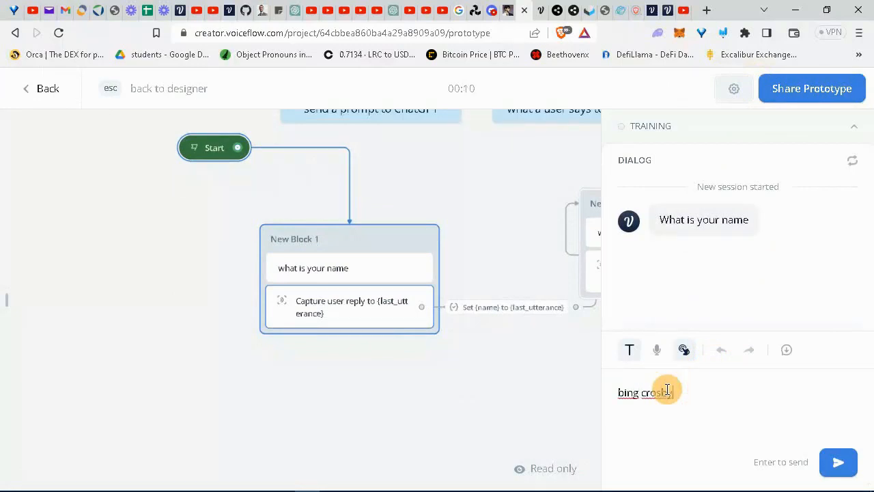
key("Return")
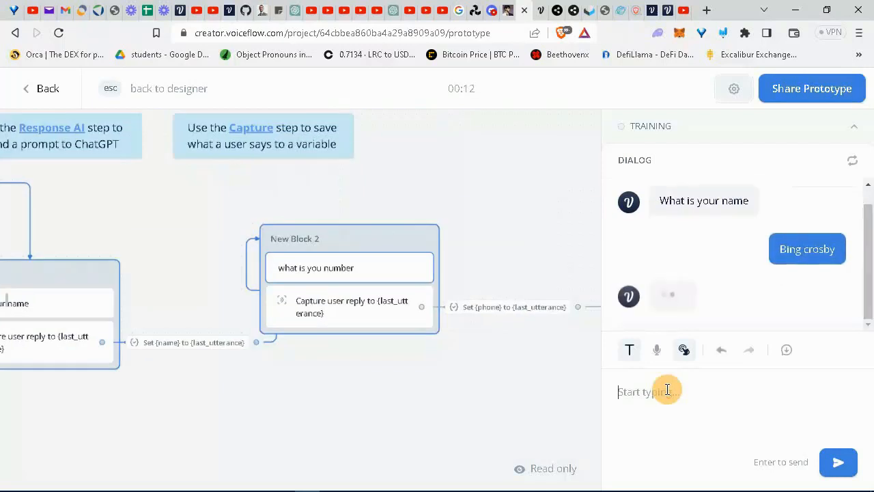
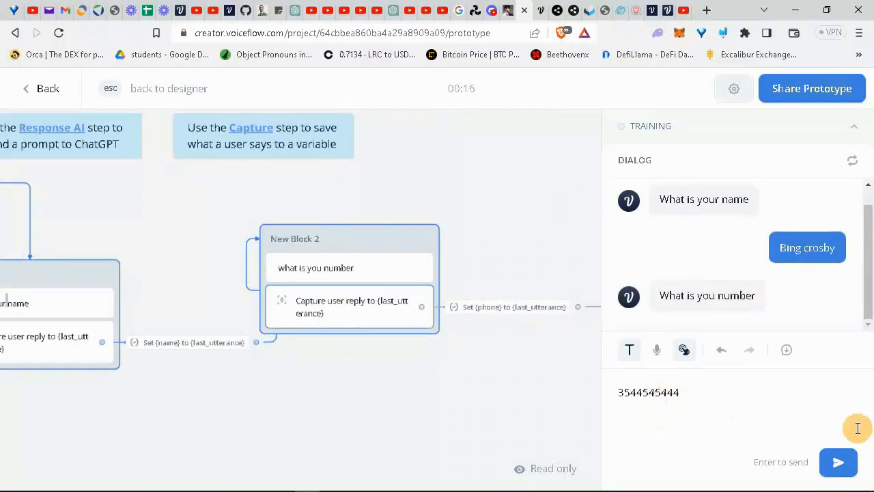
left_click(840, 462)
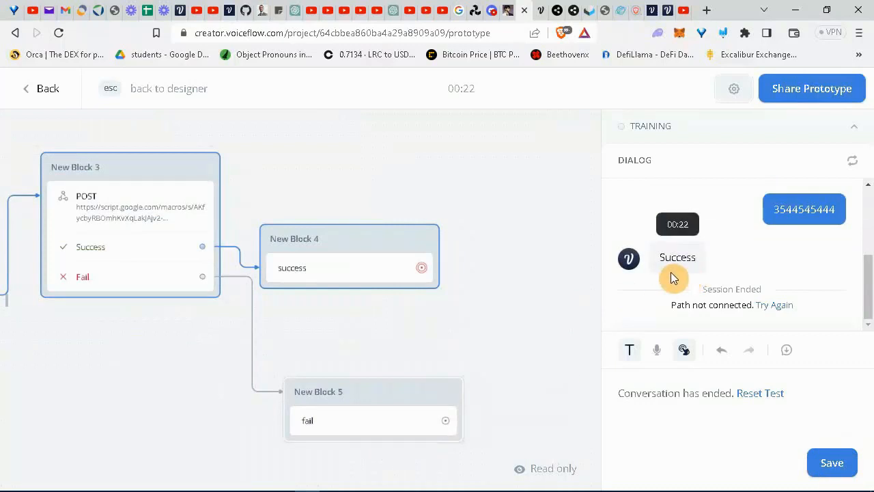
Switch to the 'test' Google Sheet to check for the newly logged name and phone row.
left_click(149, 12)
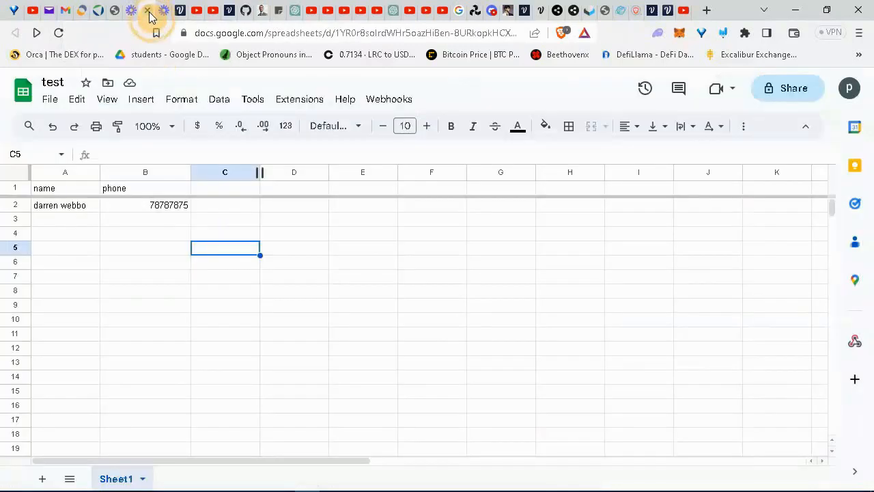